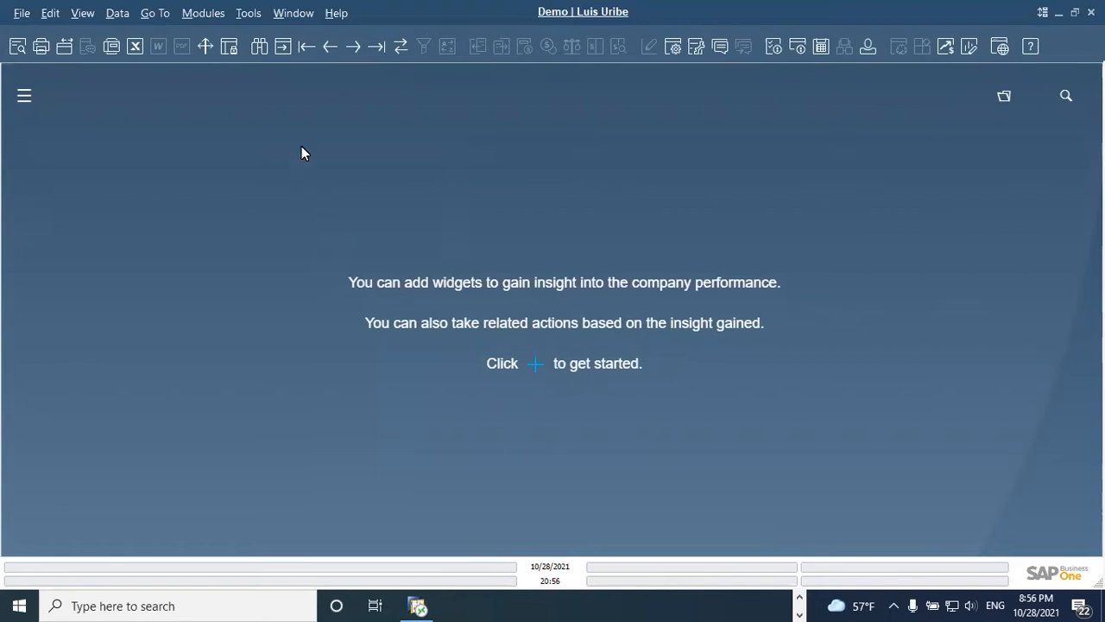
Step: Open the Resource Master Data record of the Assembly Machine
left_click(203, 14)
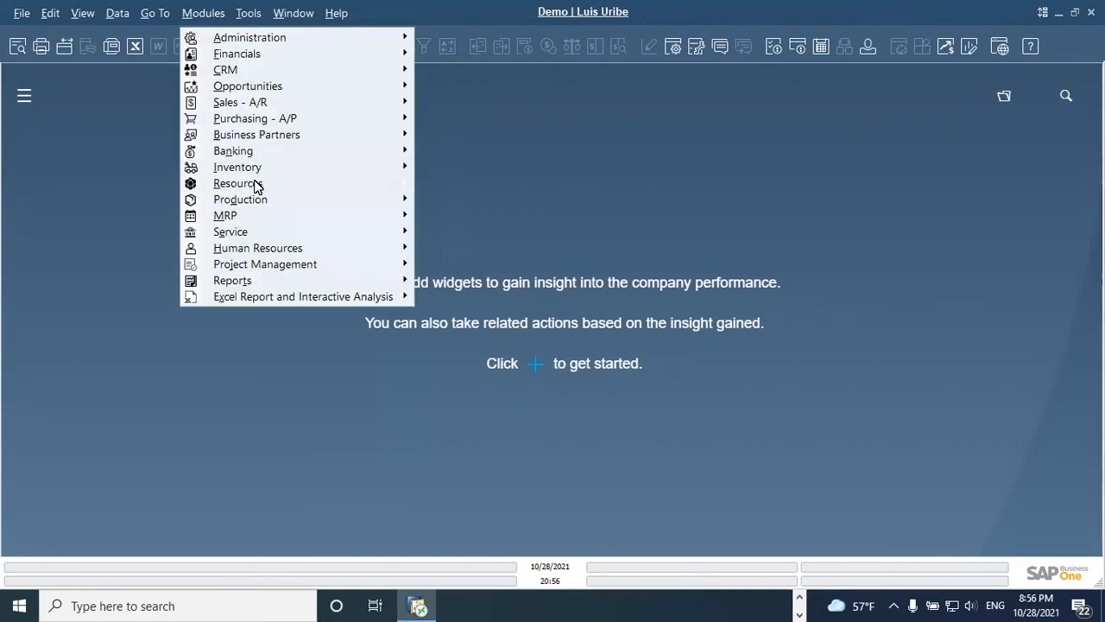
mouse_move(256, 185)
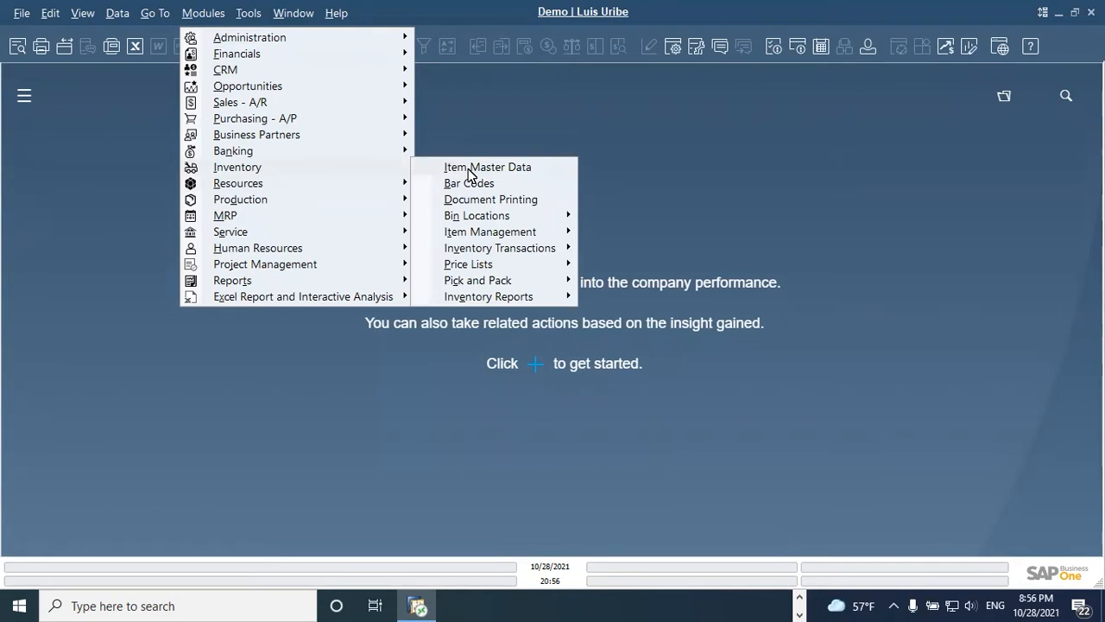
mouse_move(395, 187)
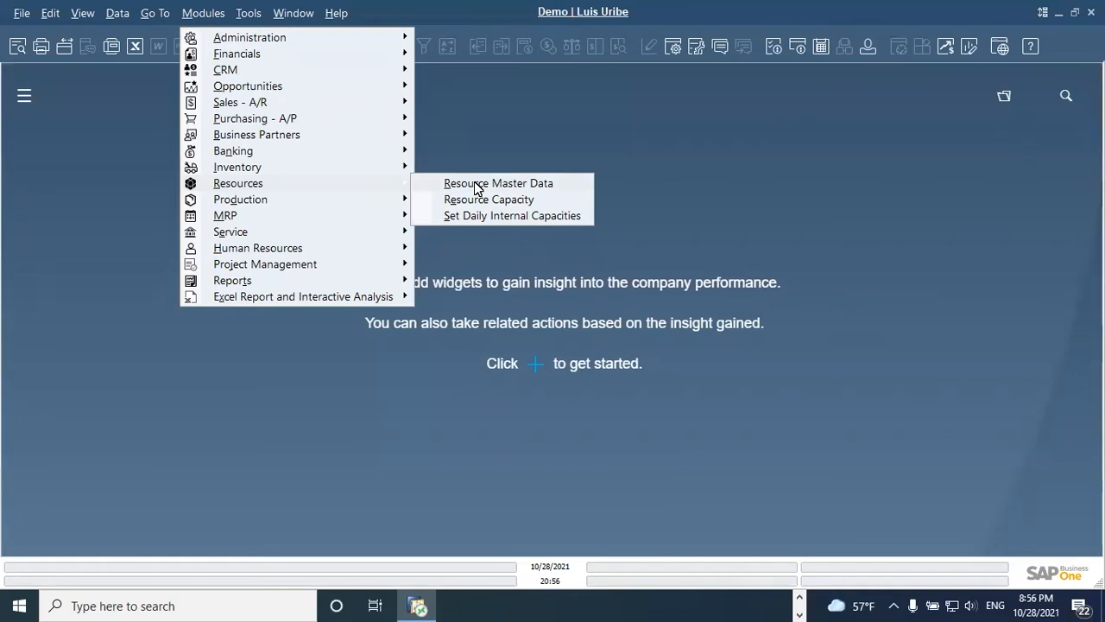
left_click(446, 183)
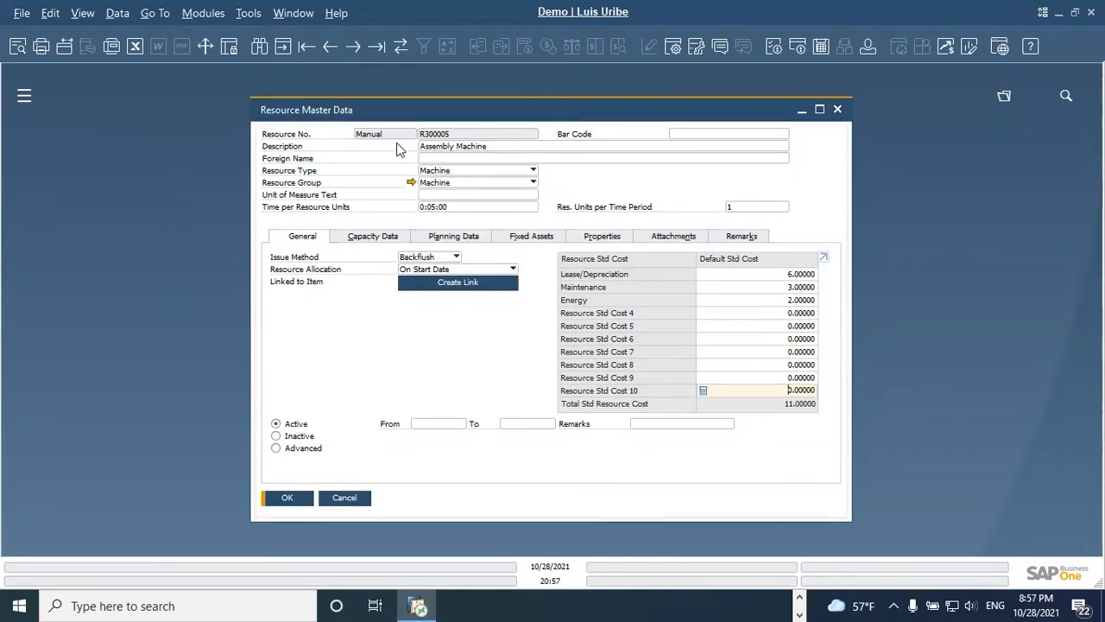
Step: Examine the resource type and resource group options available for the Assembly Machine
left_click(452, 170)
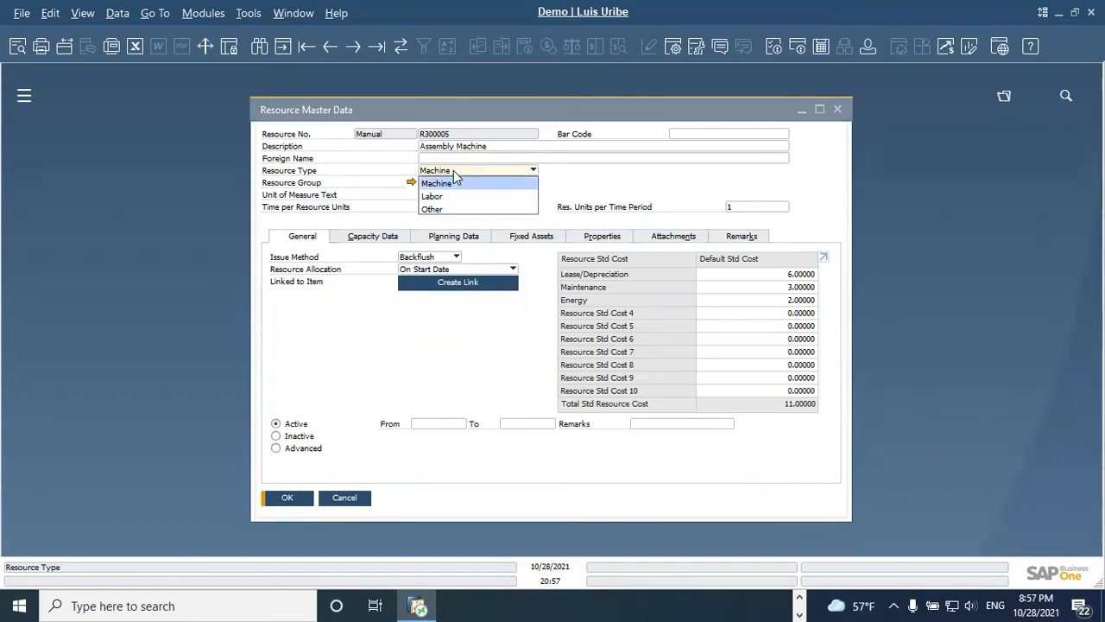
left_click(453, 169)
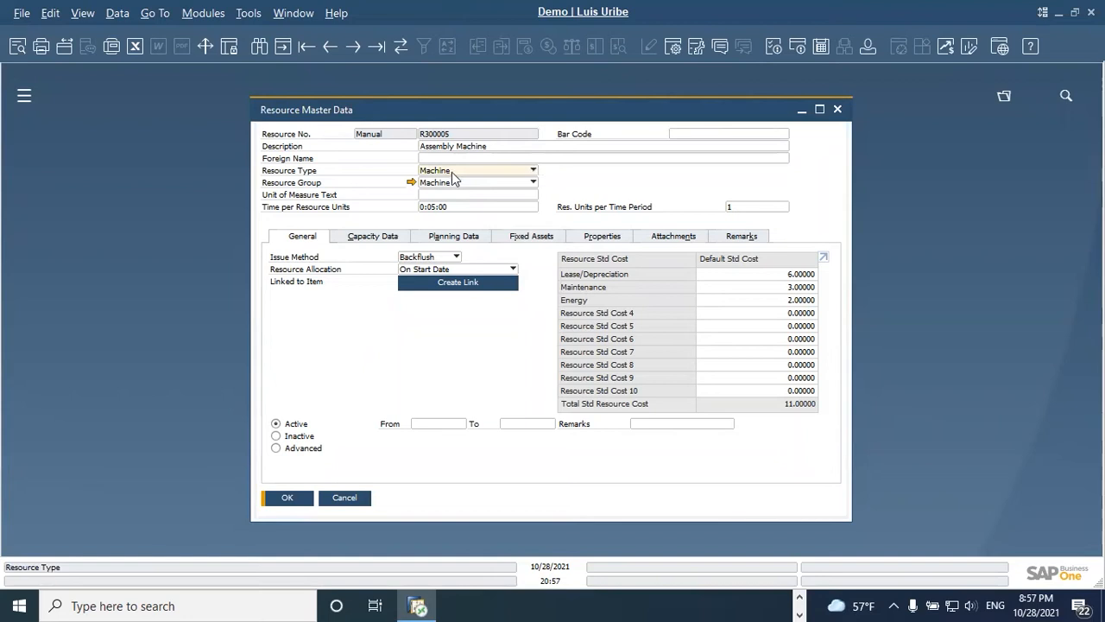
left_click(450, 184)
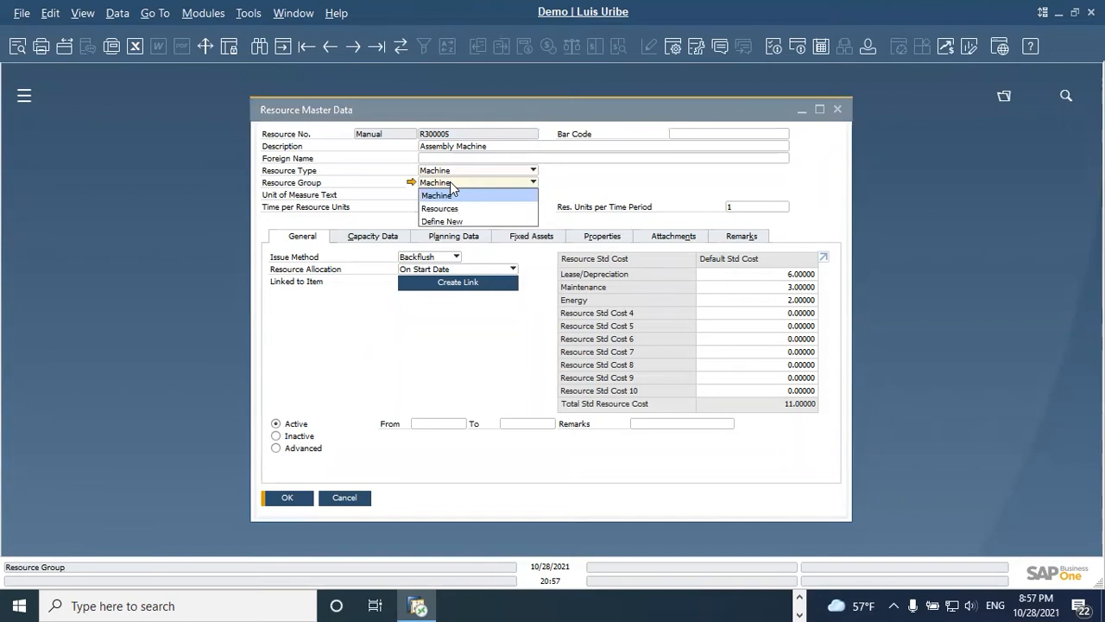
left_click(438, 341)
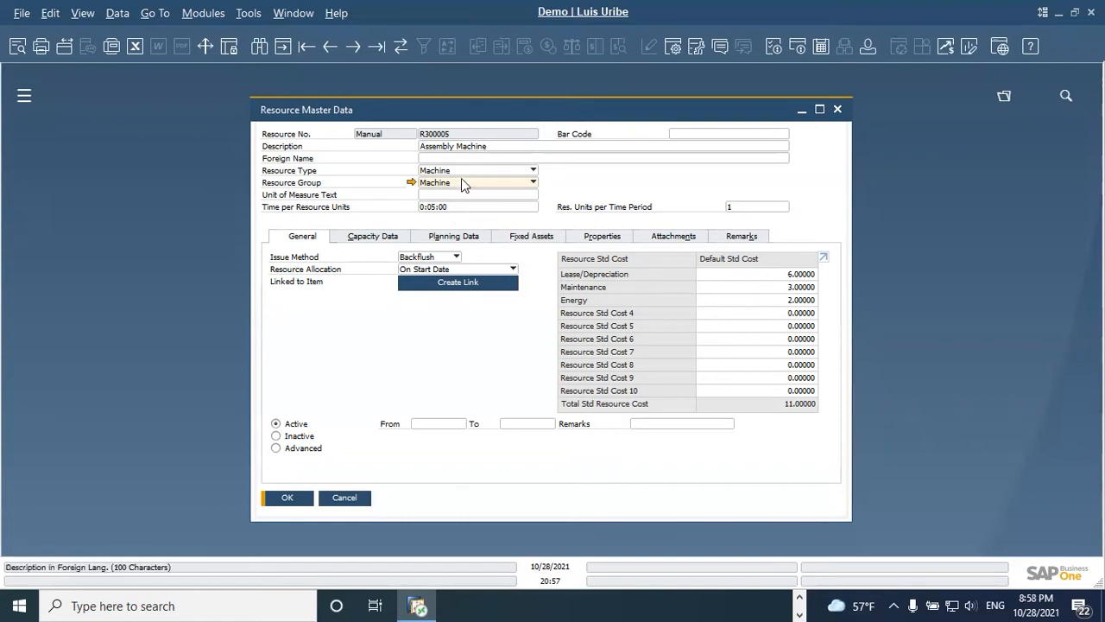
Step: Set the Assembly Machine's Unit of Measure Text to MIN
left_click(441, 194)
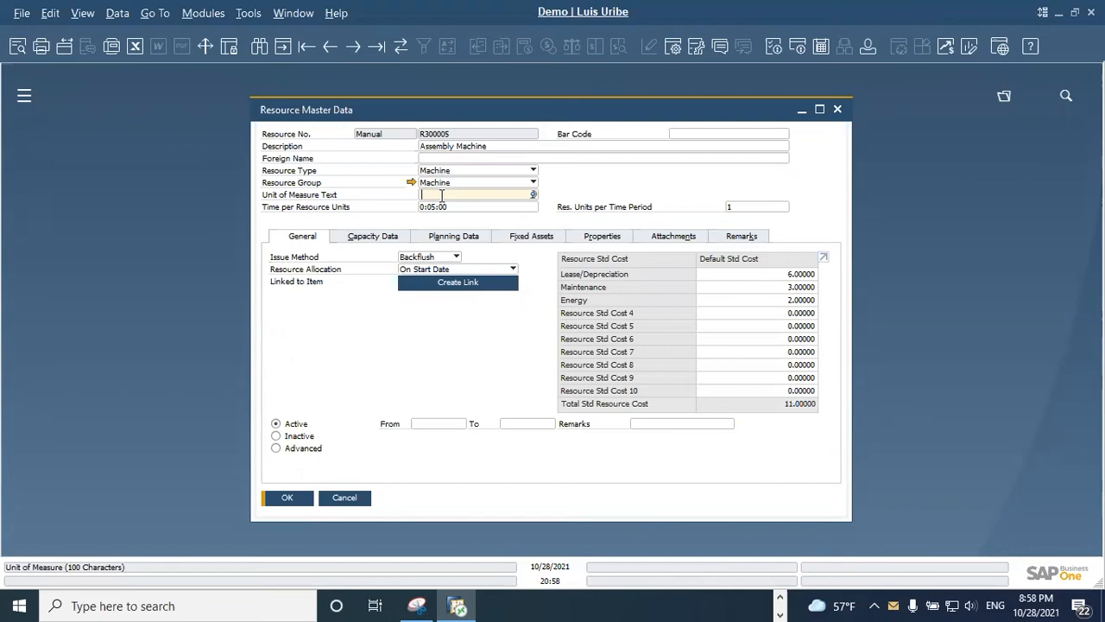
type("MIN")
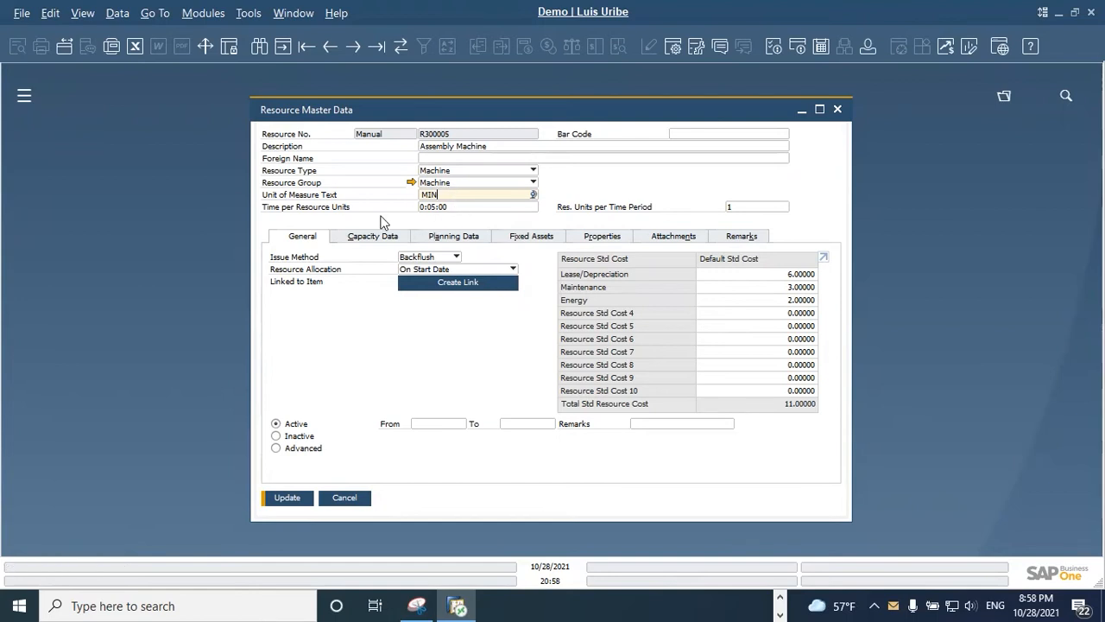
left_click(474, 206)
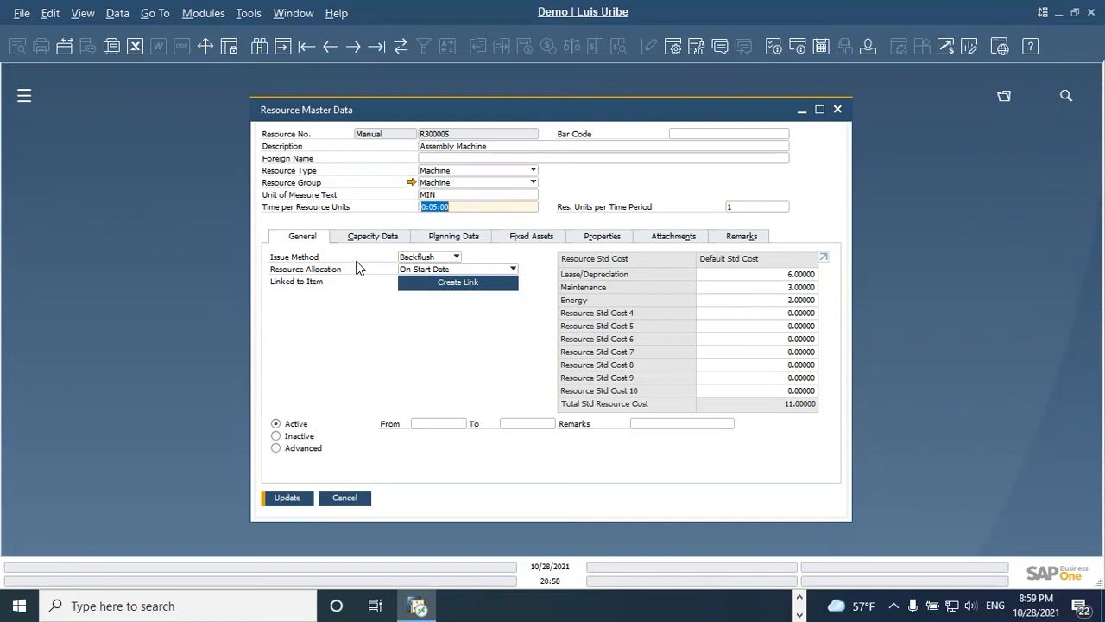
Step: Examine the issue method and resource allocation options, keeping Backflush and On Start Date
left_click(455, 258)
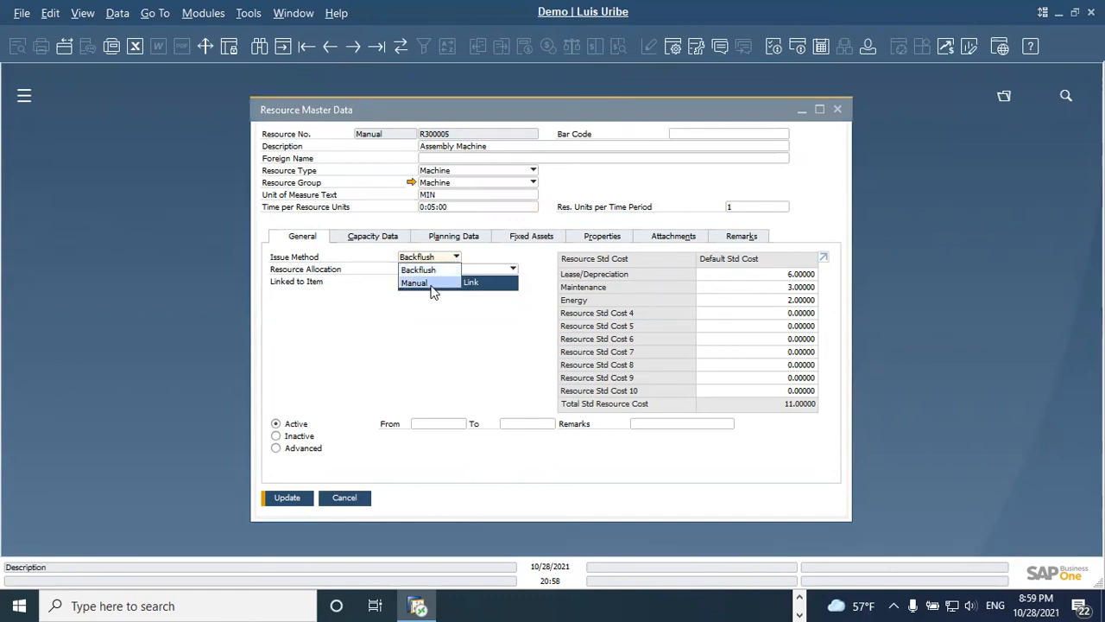
left_click(488, 259)
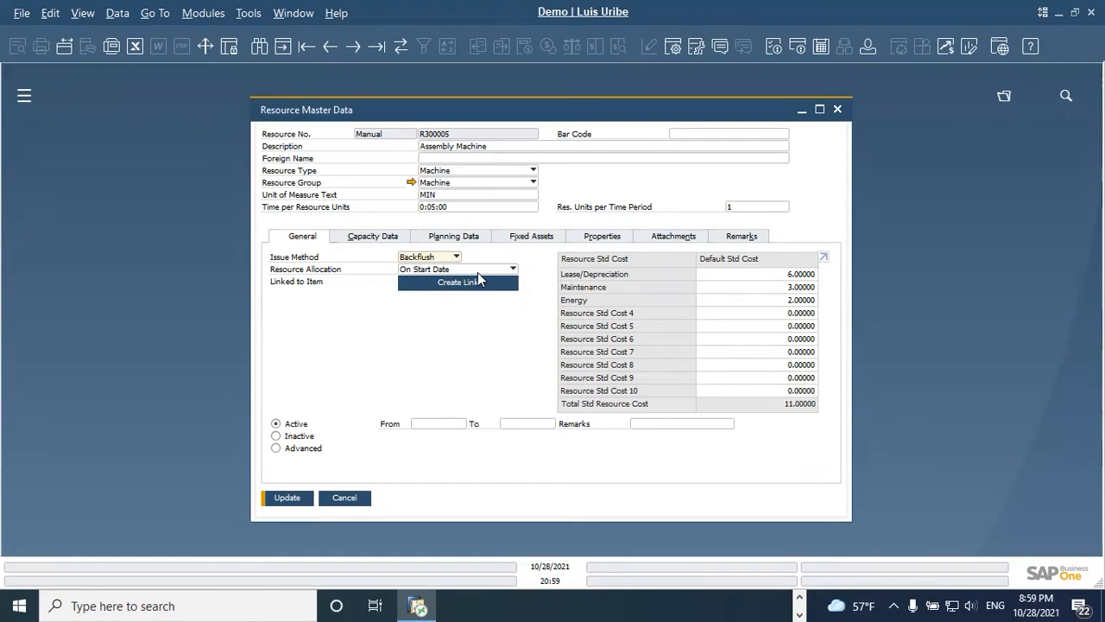
left_click(477, 272)
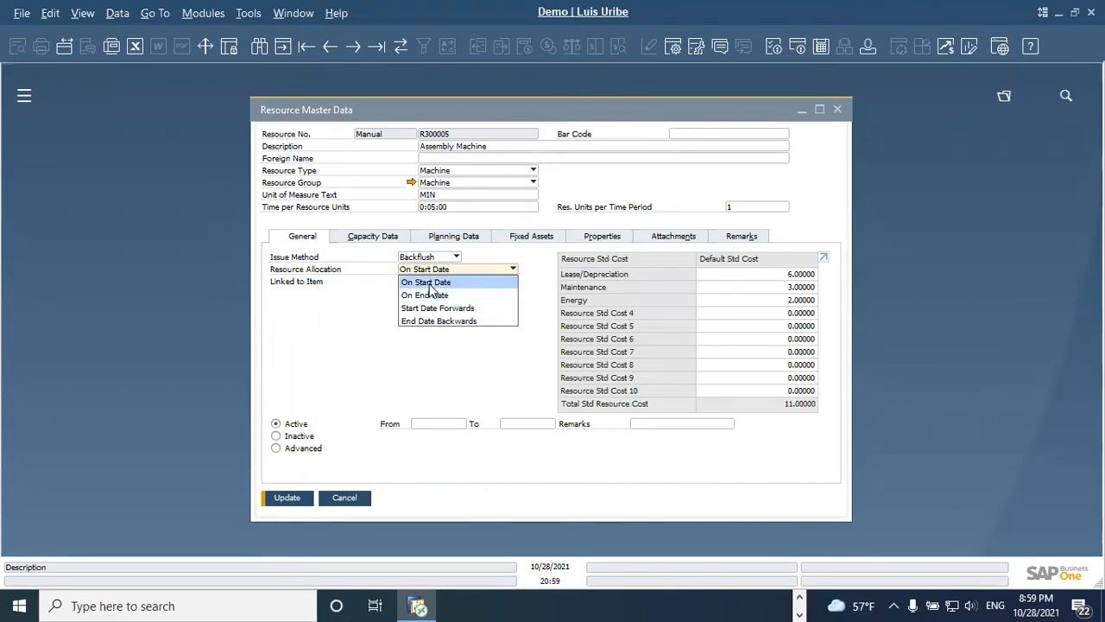
left_click(432, 284)
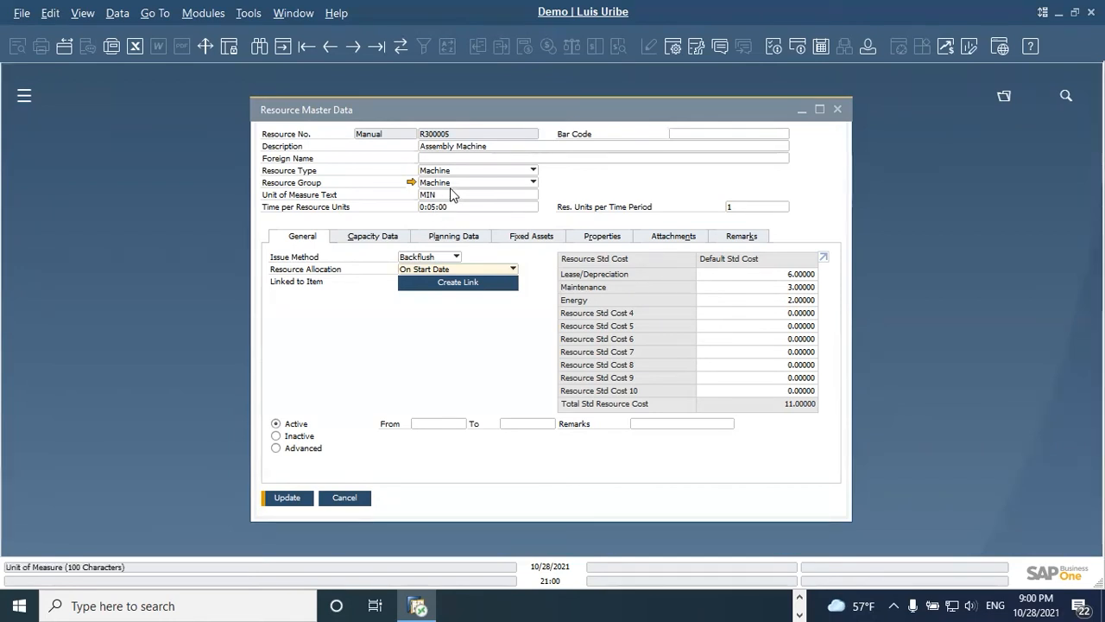
left_click(458, 114)
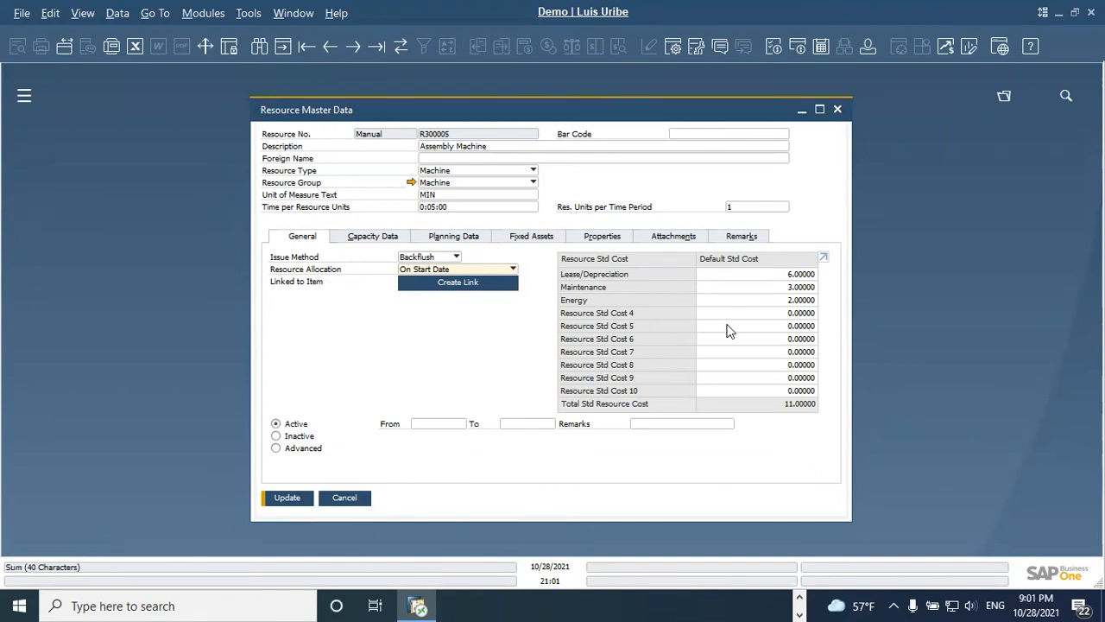
Step: Try a default standard cost of 11 for Resource Std Cost 4 and reset it to 0
left_click(782, 312)
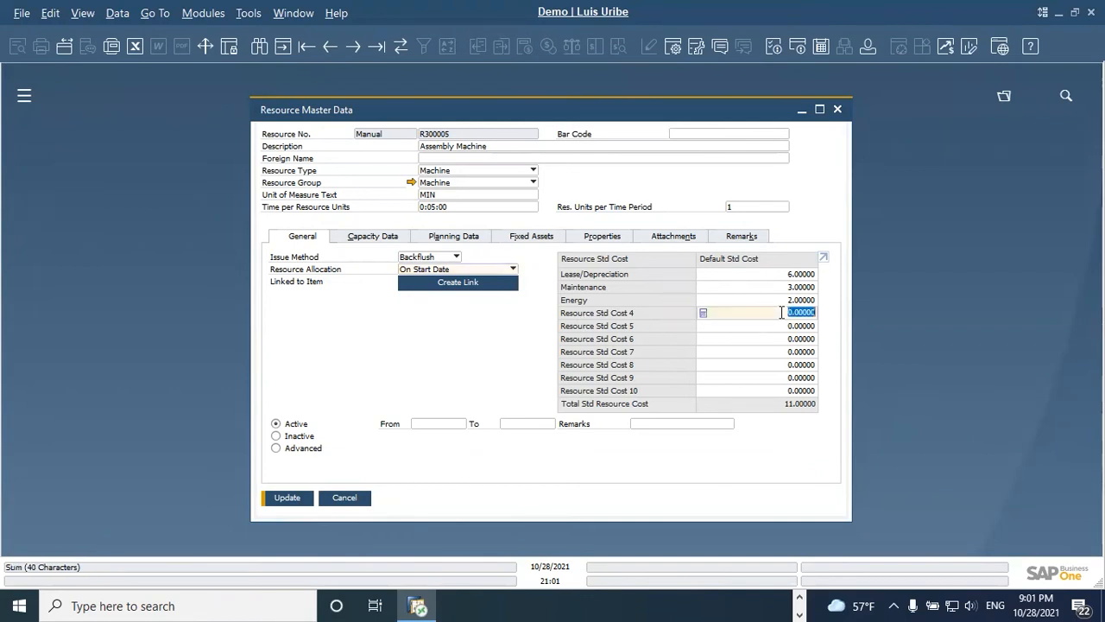
type("11")
key("Tab")
key("Tab")
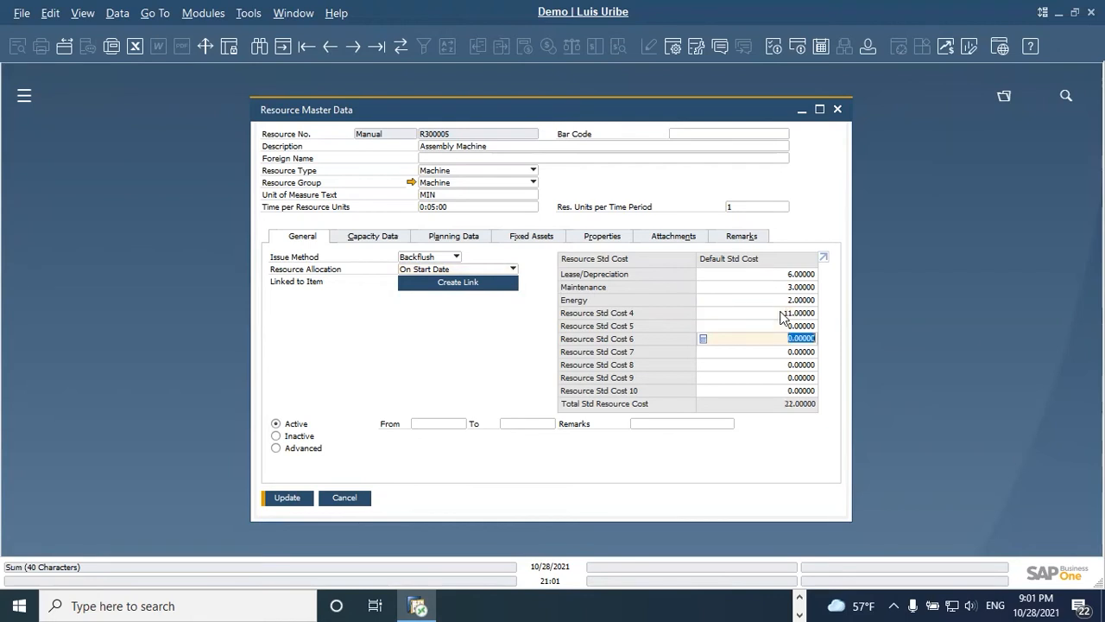
left_click(784, 313)
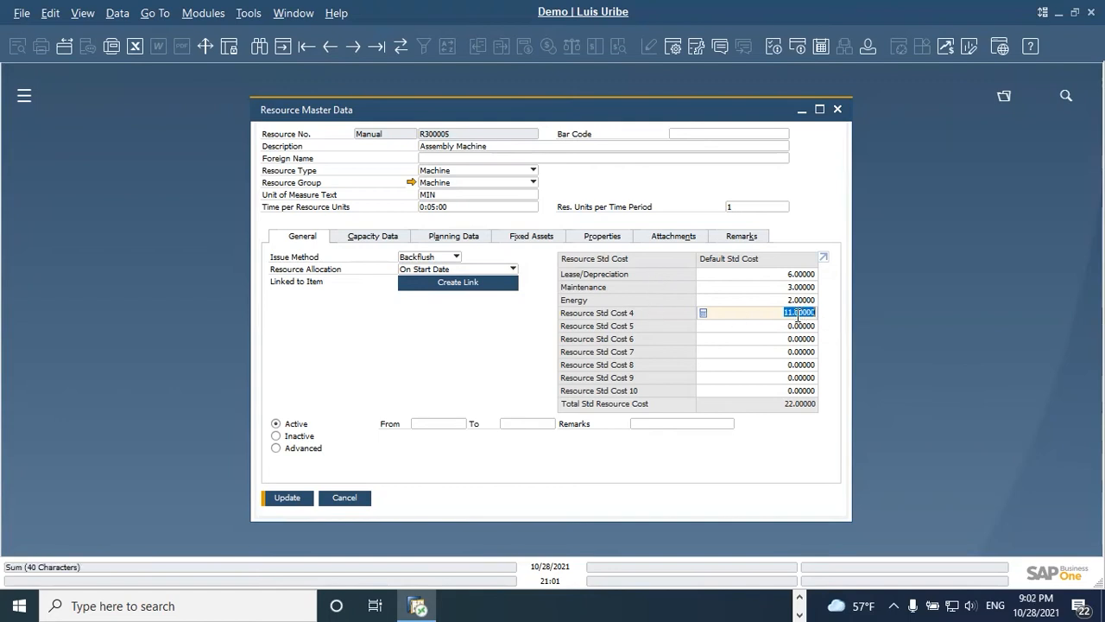
type("0")
key("Tab")
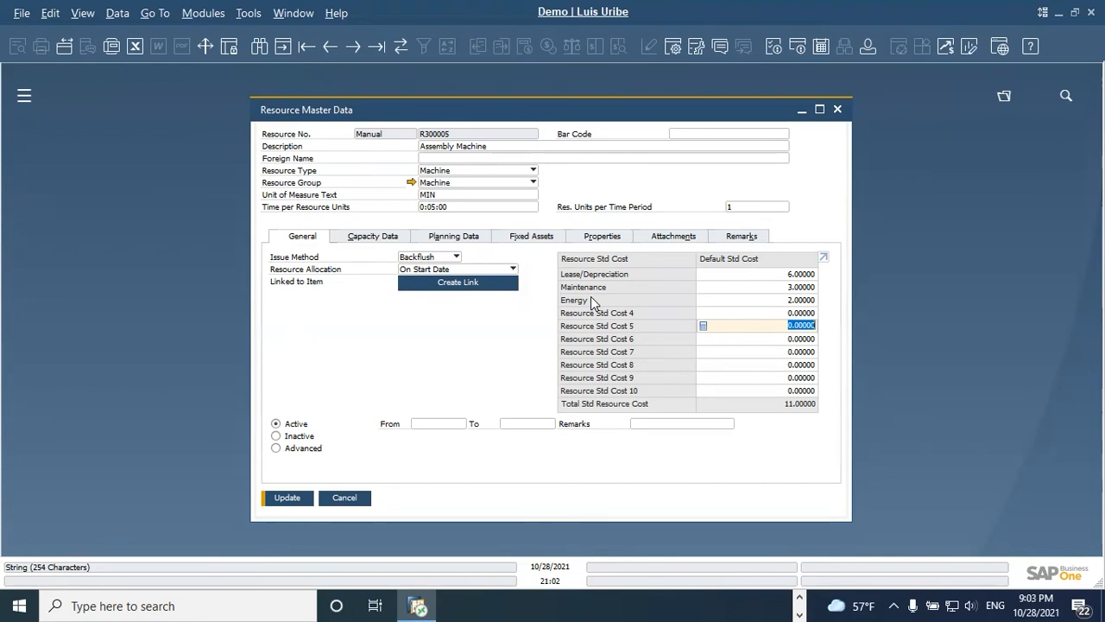
Step: Save the resource record, view its capacity data and open Set Daily Internal Capacities from its Internal Resource Capacity
key("Return")
left_click(387, 239)
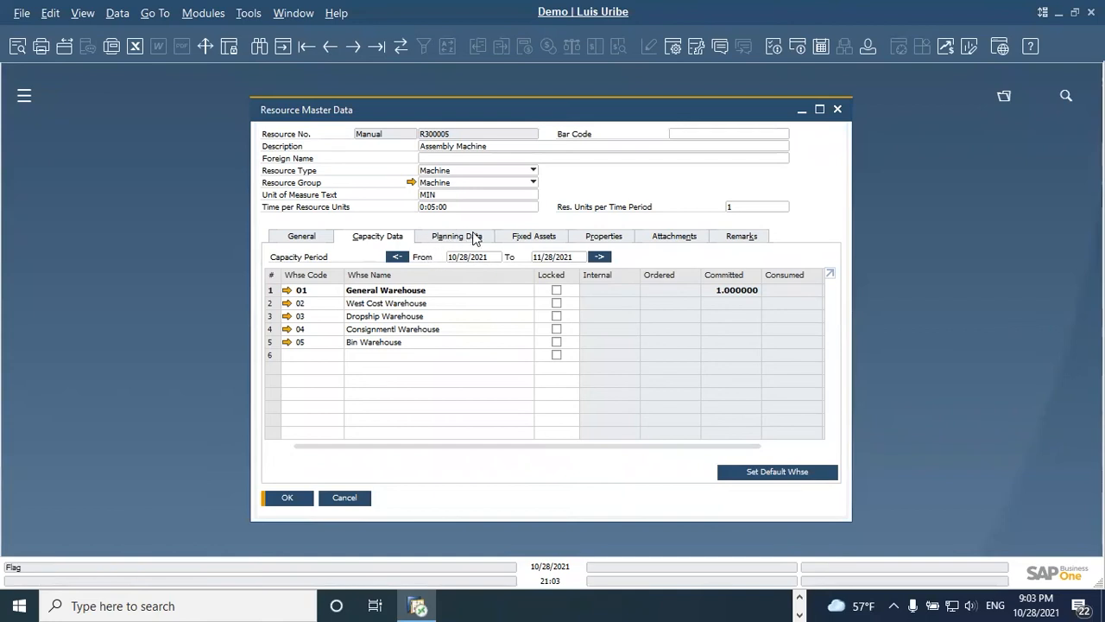
right_click(637, 465)
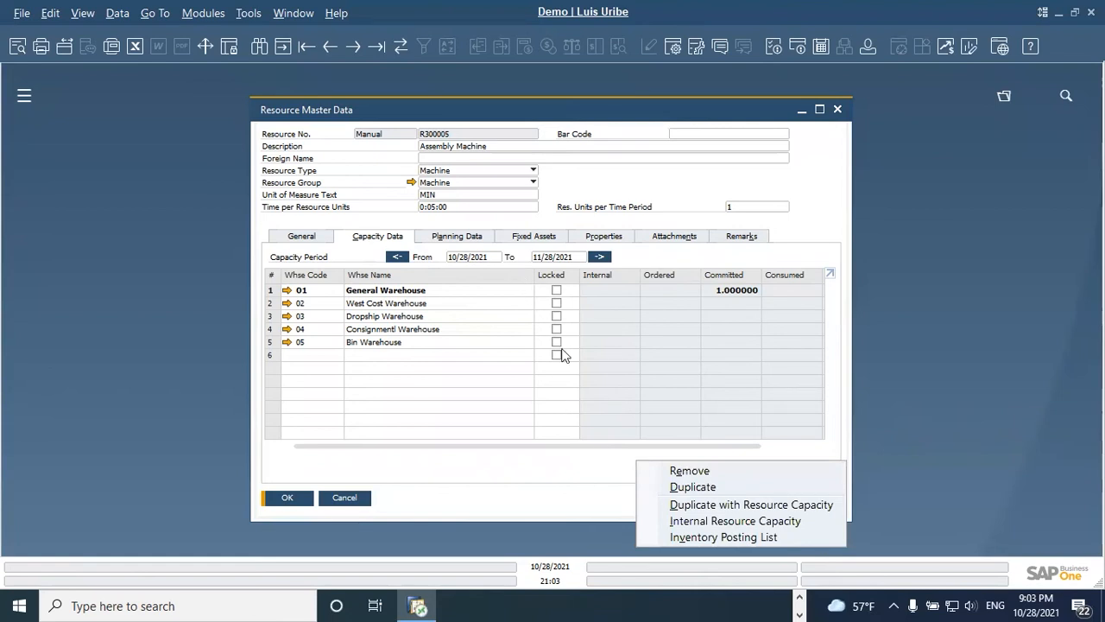
left_click(696, 522)
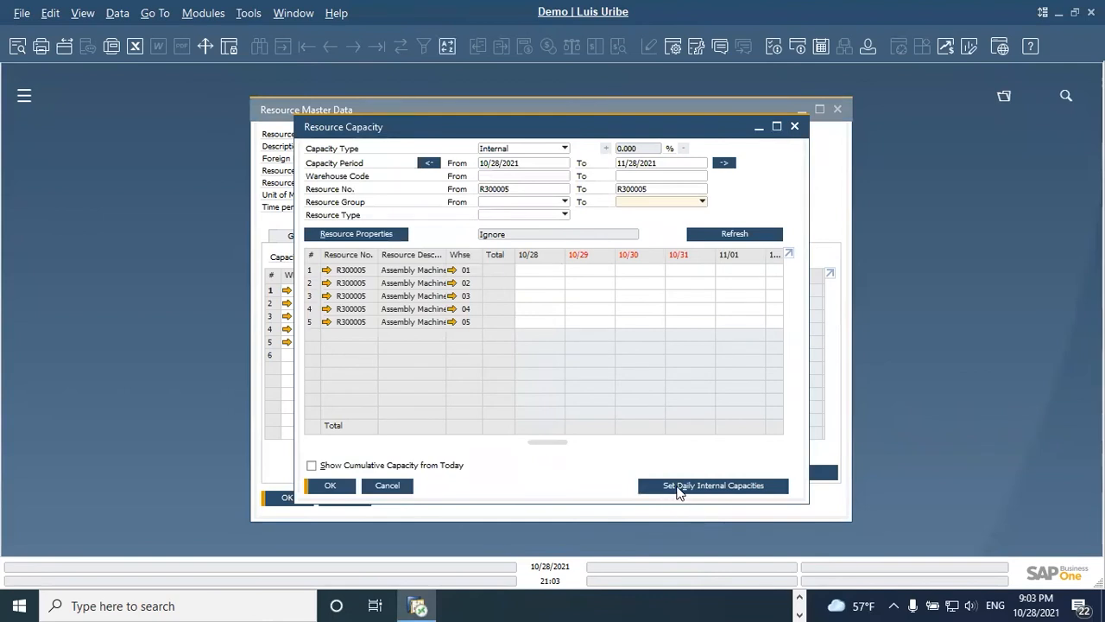
left_click(688, 486)
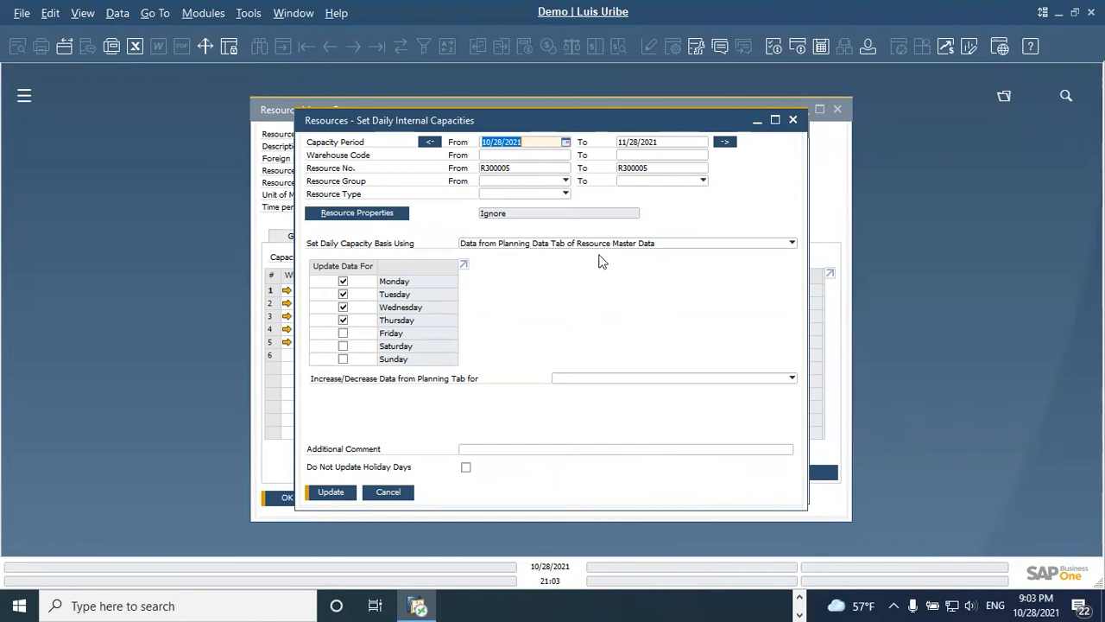
Step: Set the daily capacity basis to Manual Data as Entered Below for Each Weekday and include Friday in the update
left_click(628, 245)
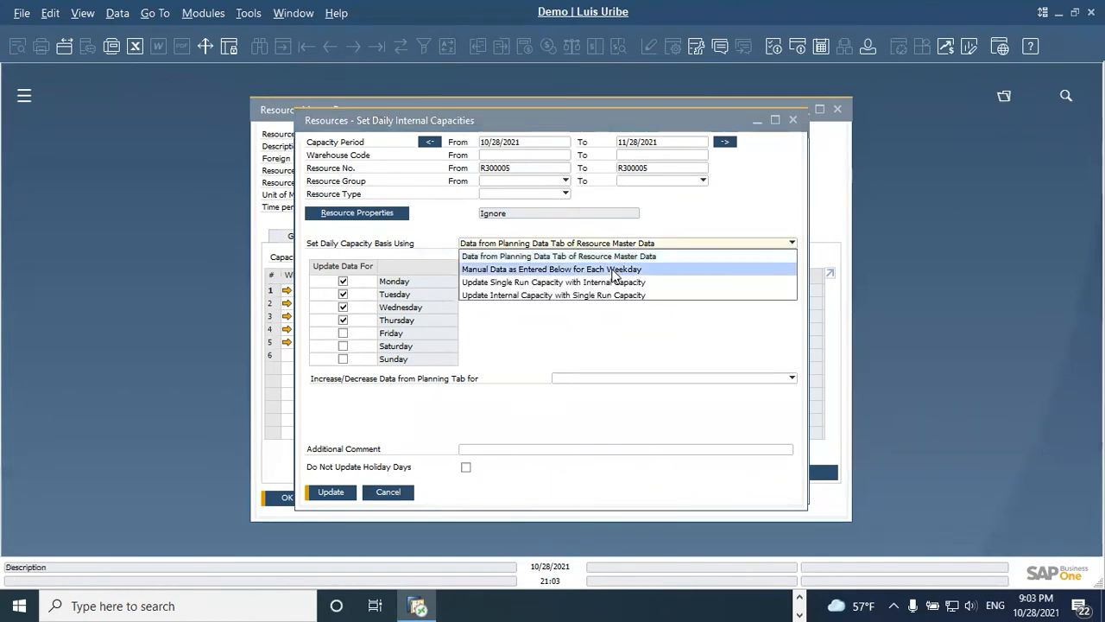
left_click(615, 270)
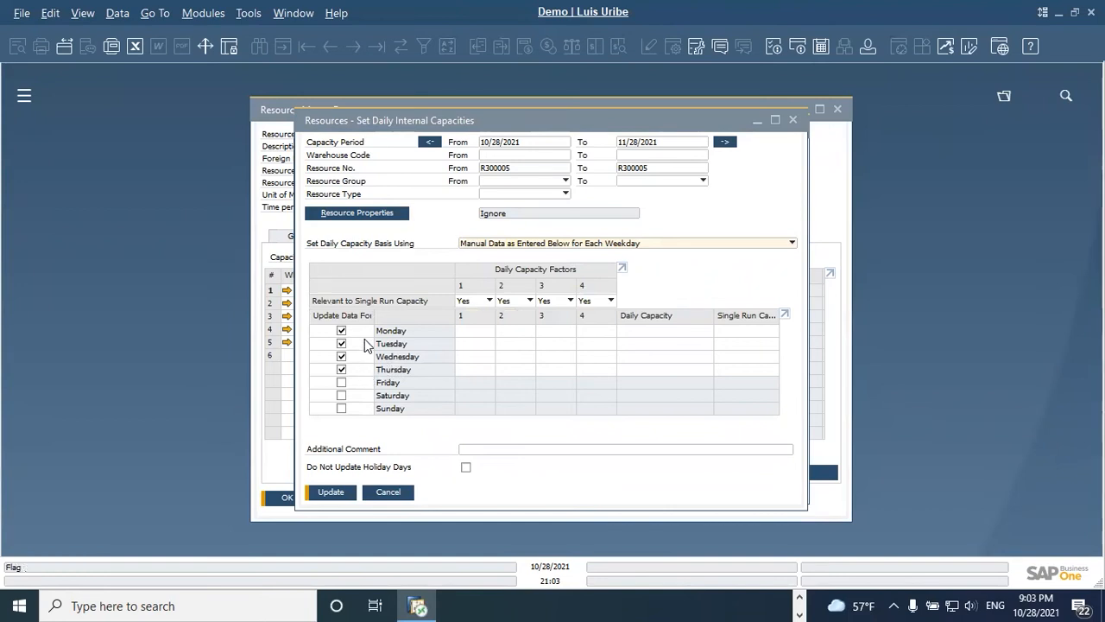
left_click(341, 381)
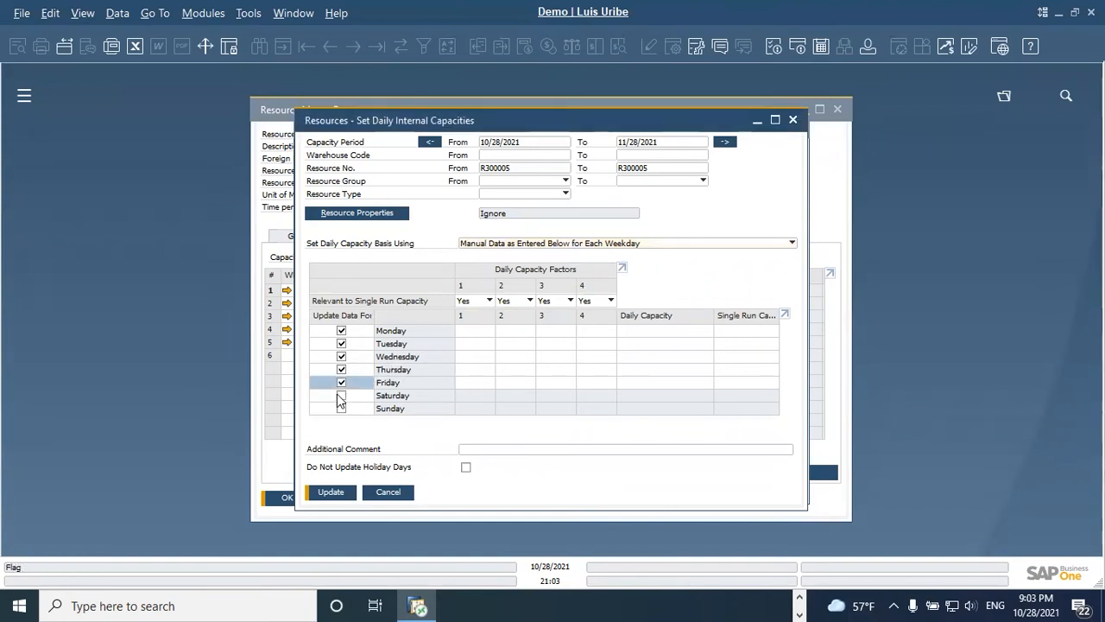
Step: Try including Saturday and Sunday and excluding Monday, and restore the Monday-to-Friday selection
left_click(341, 395)
left_click(341, 407)
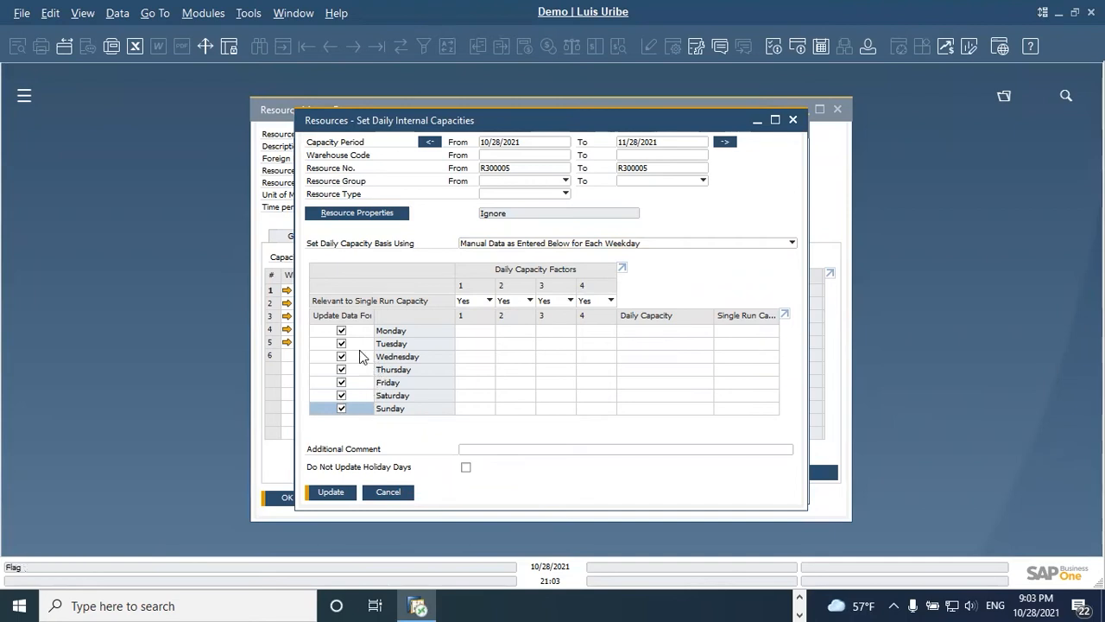
left_click(341, 330)
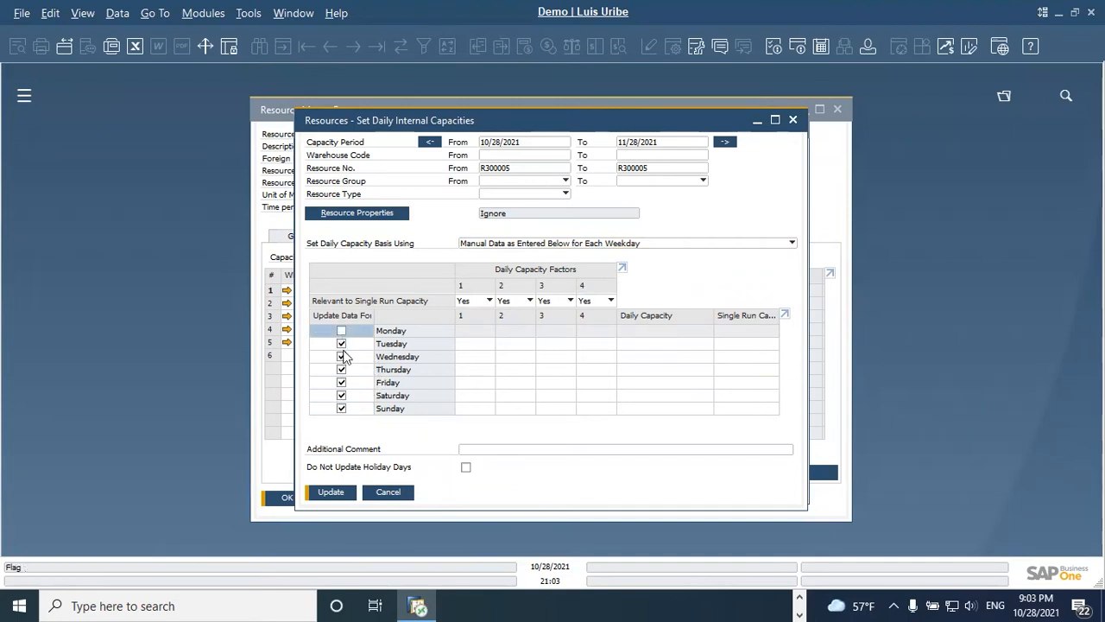
left_click(342, 395)
left_click(341, 409)
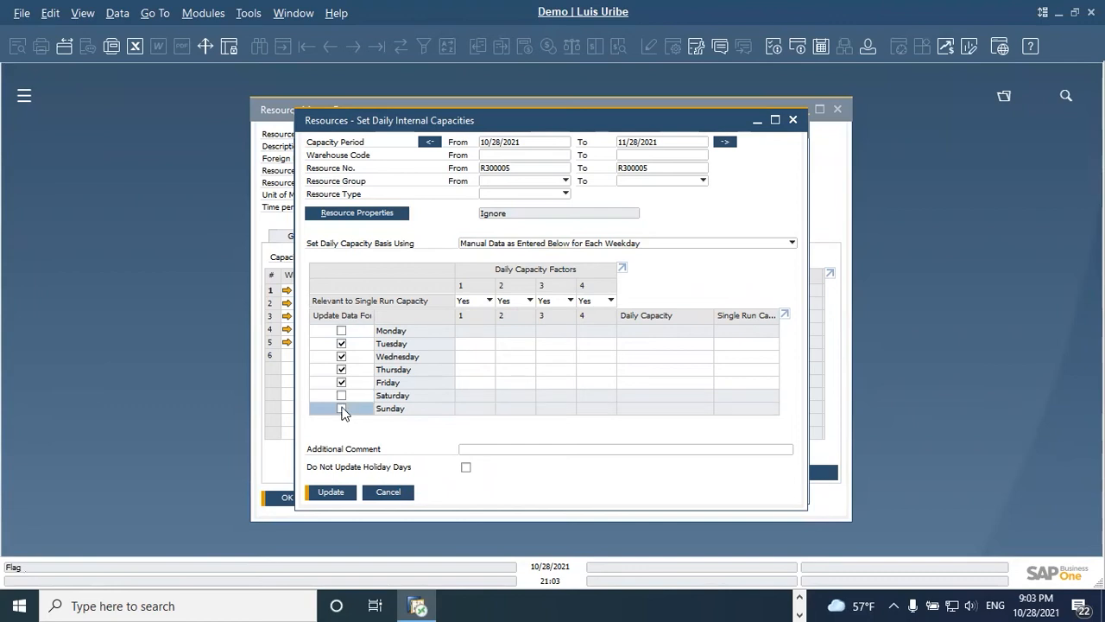
left_click(341, 331)
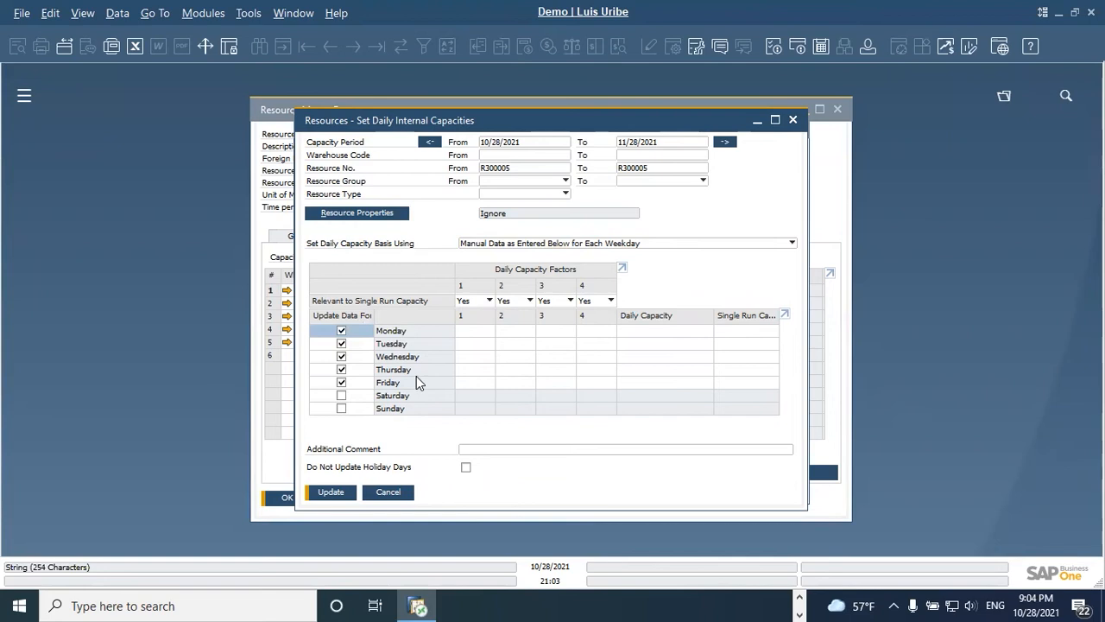
Step: Set daily capacity factor 1 to 96 for Monday through Thursday and to 48 for Friday
left_click(488, 335)
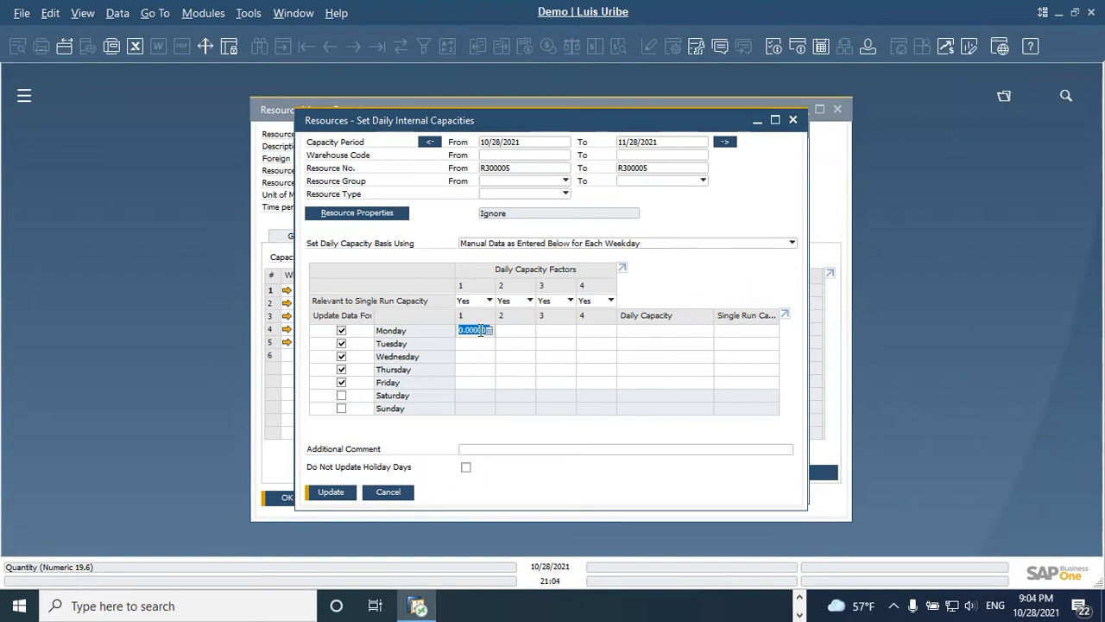
left_click_drag(613, 119, 740, 139)
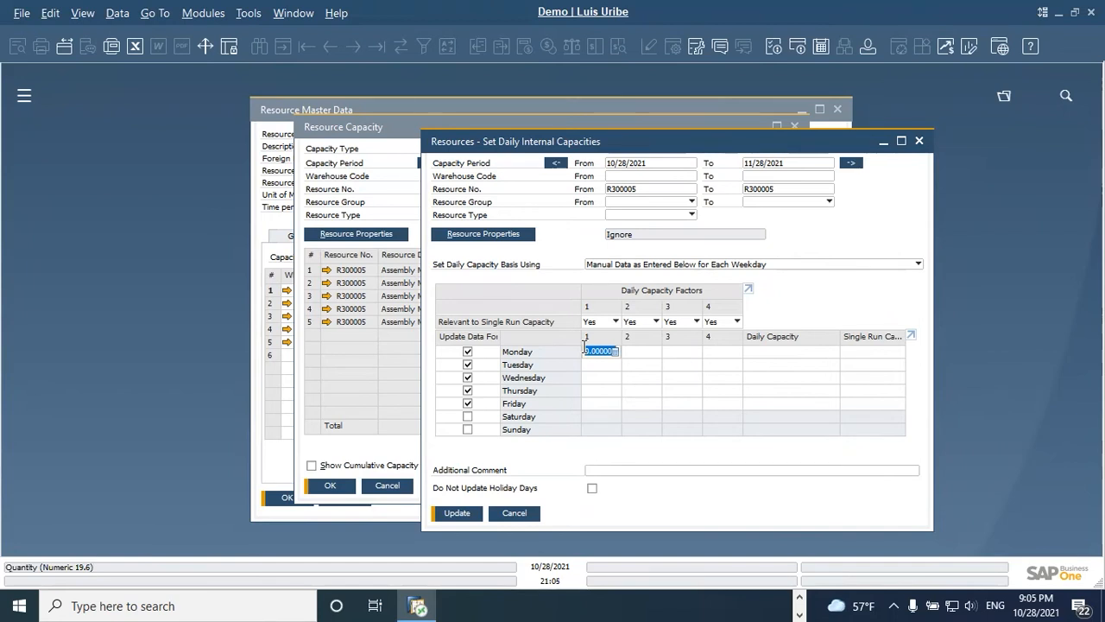
type("96")
left_click(603, 365)
type("96")
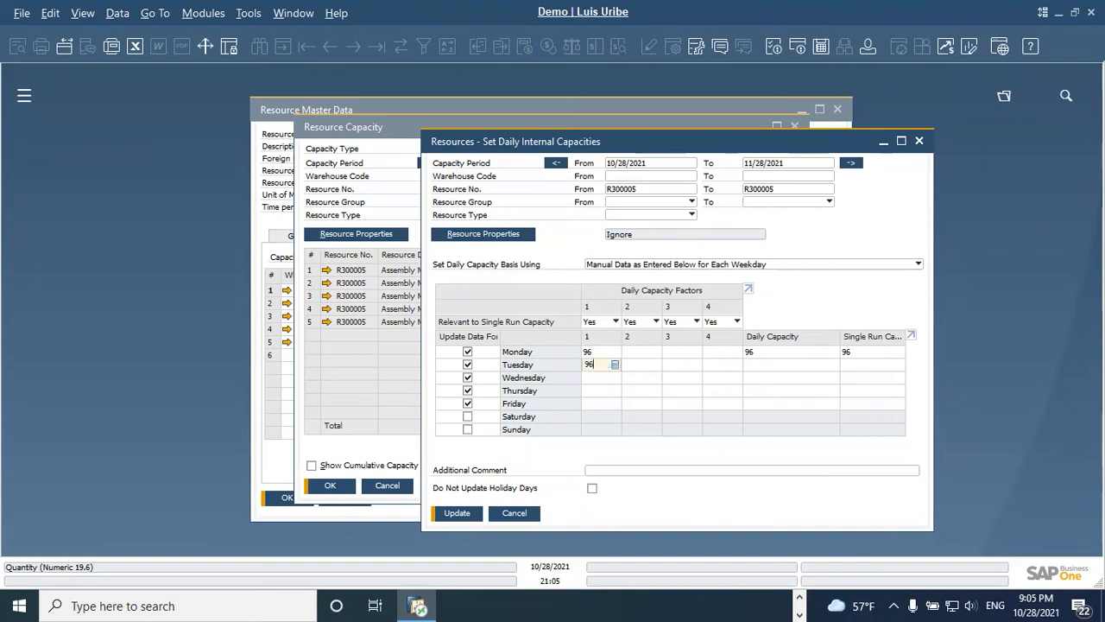
left_click(601, 378)
type("9")
left_click(604, 390)
type("9")
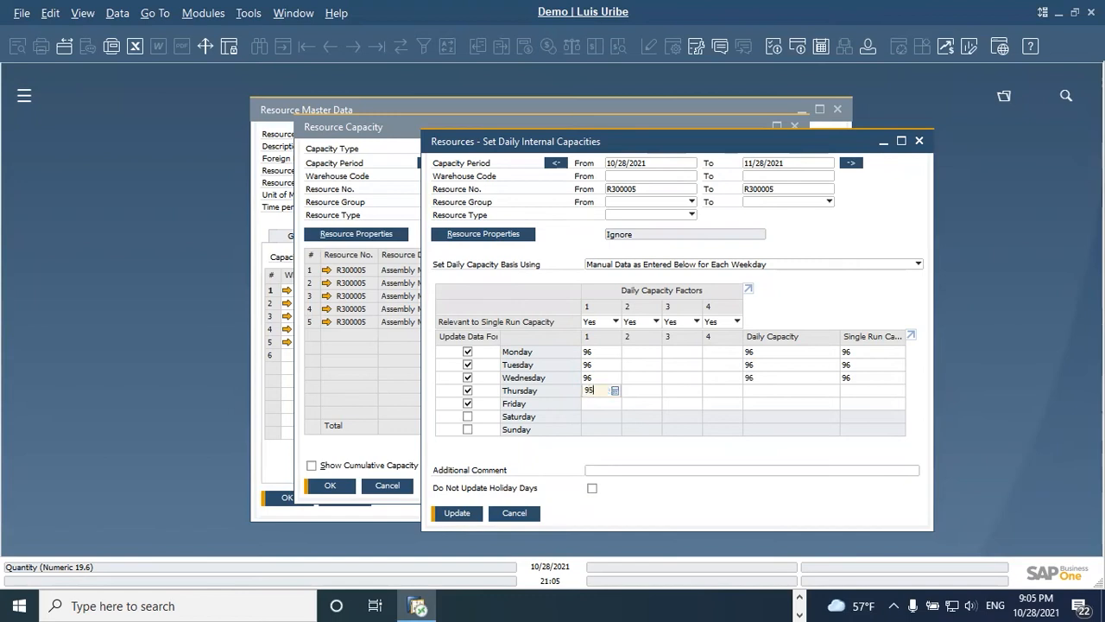
type("6")
left_click(602, 404)
type("48")
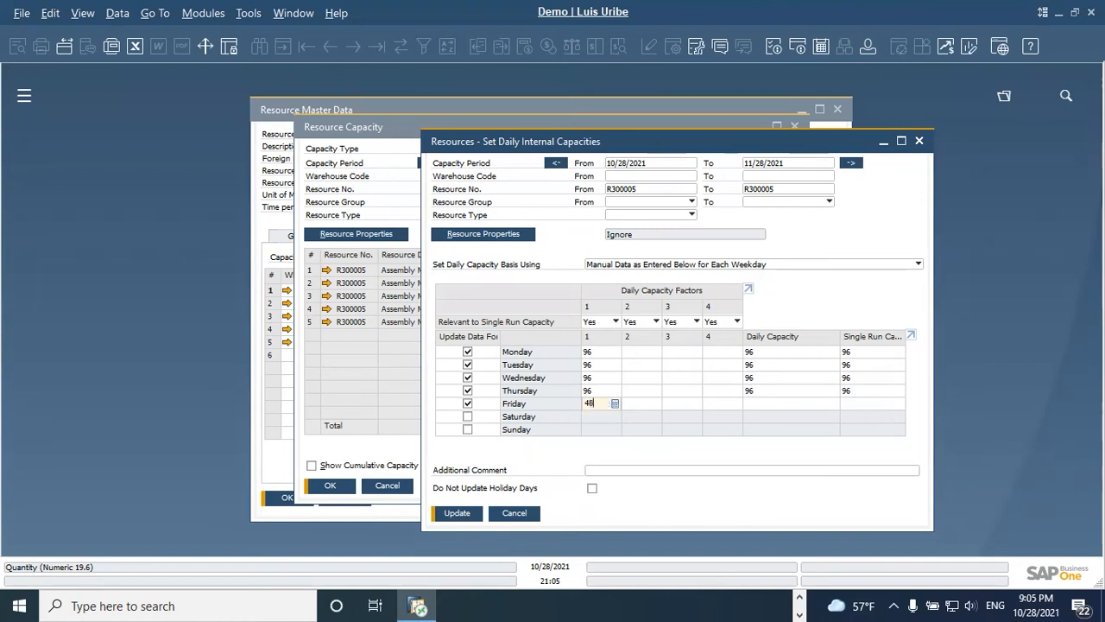
key("Tab")
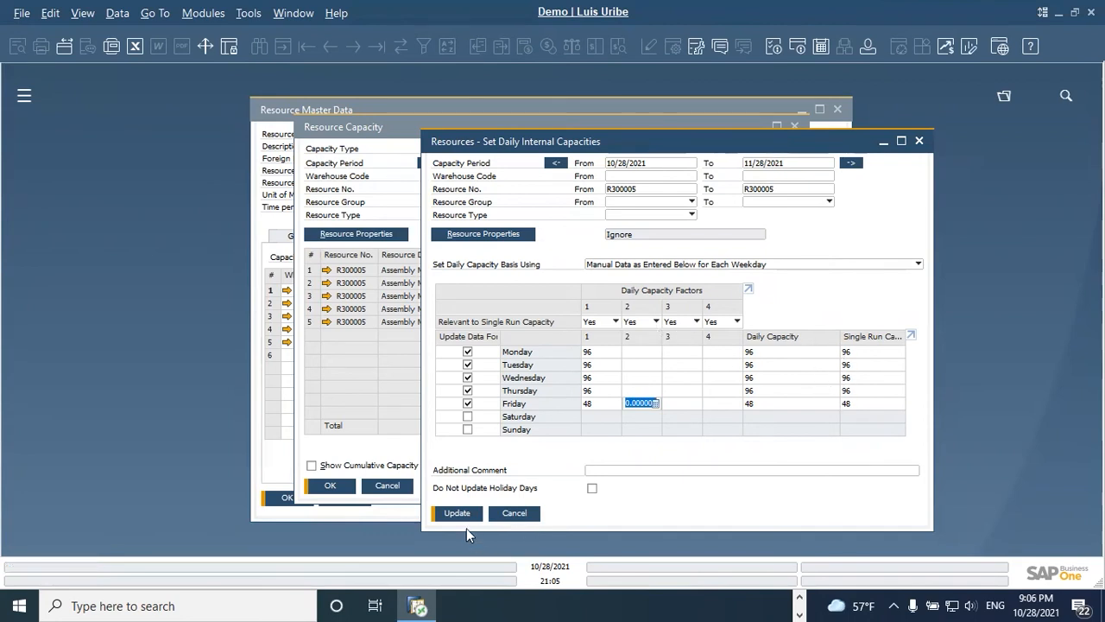
Step: Set Relevant to Single Run Capacity to No for daily capacity factors 2, 3 and 4
left_click(654, 321)
left_click(639, 341)
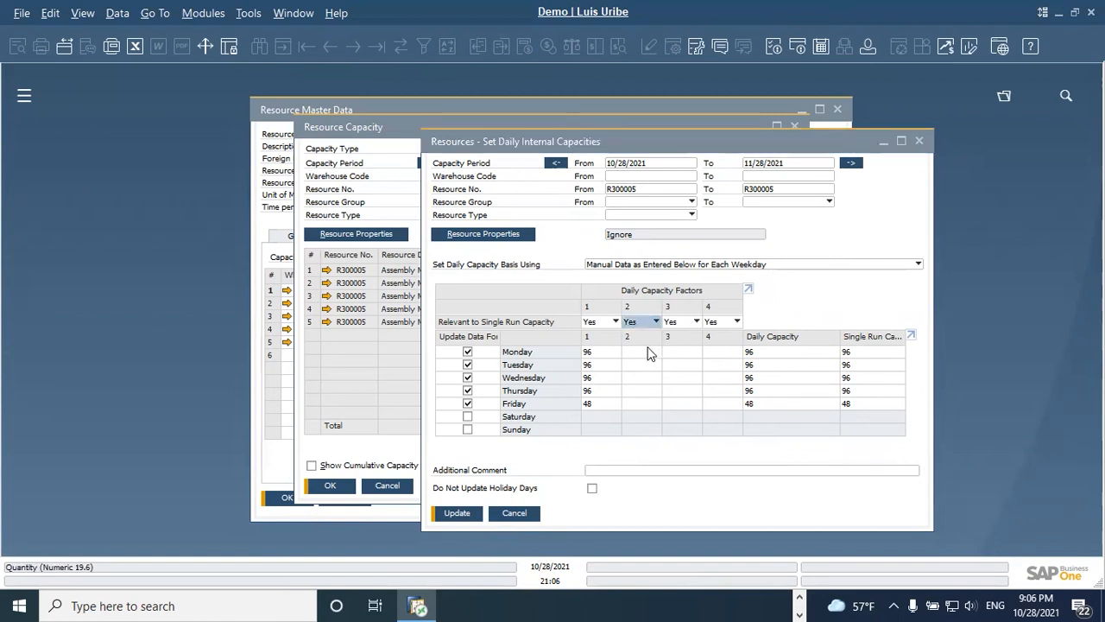
left_click(656, 321)
left_click(648, 348)
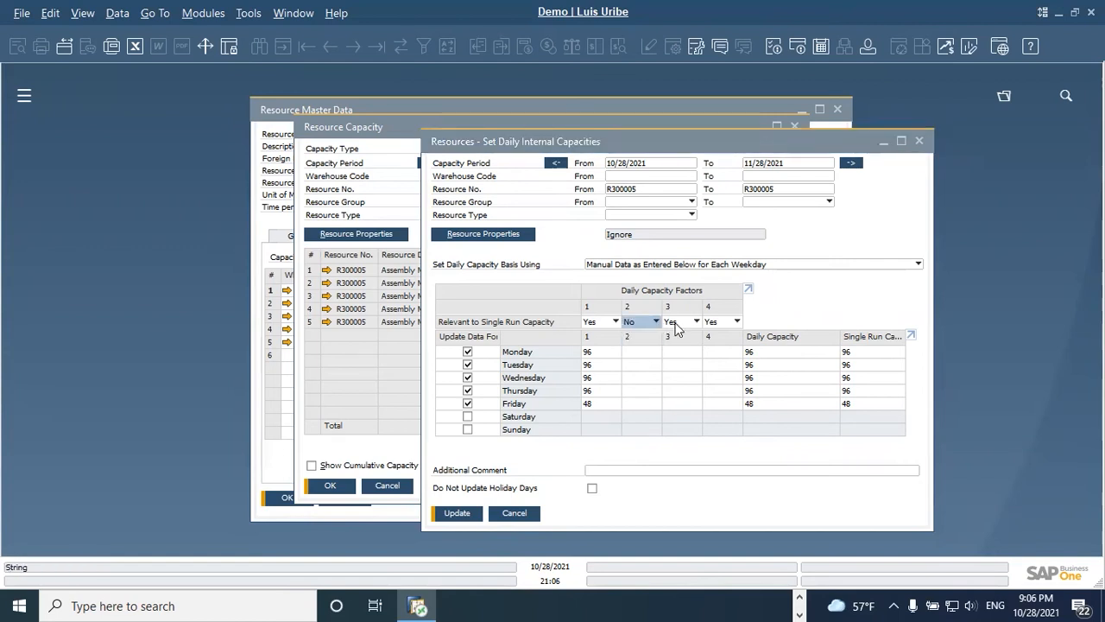
left_click(697, 322)
left_click(689, 348)
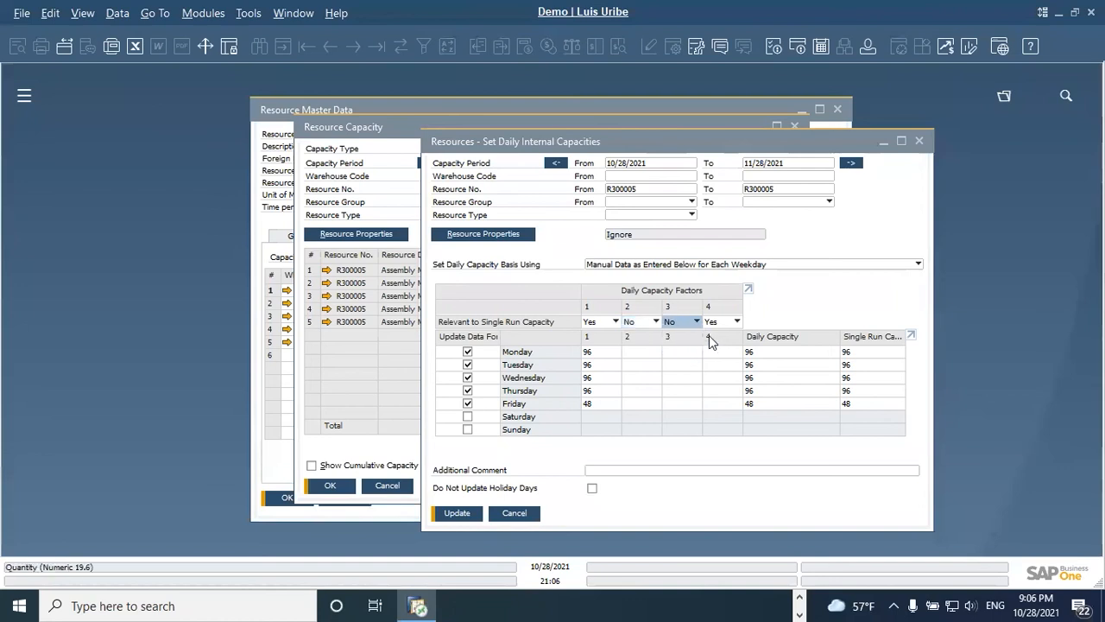
left_click(736, 321)
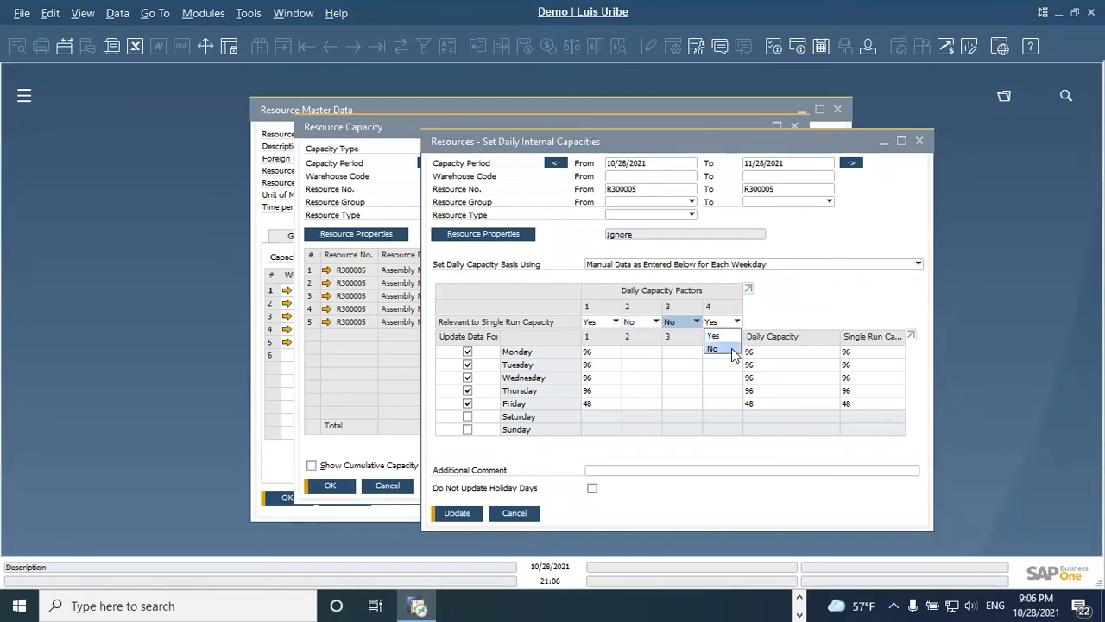
left_click(734, 350)
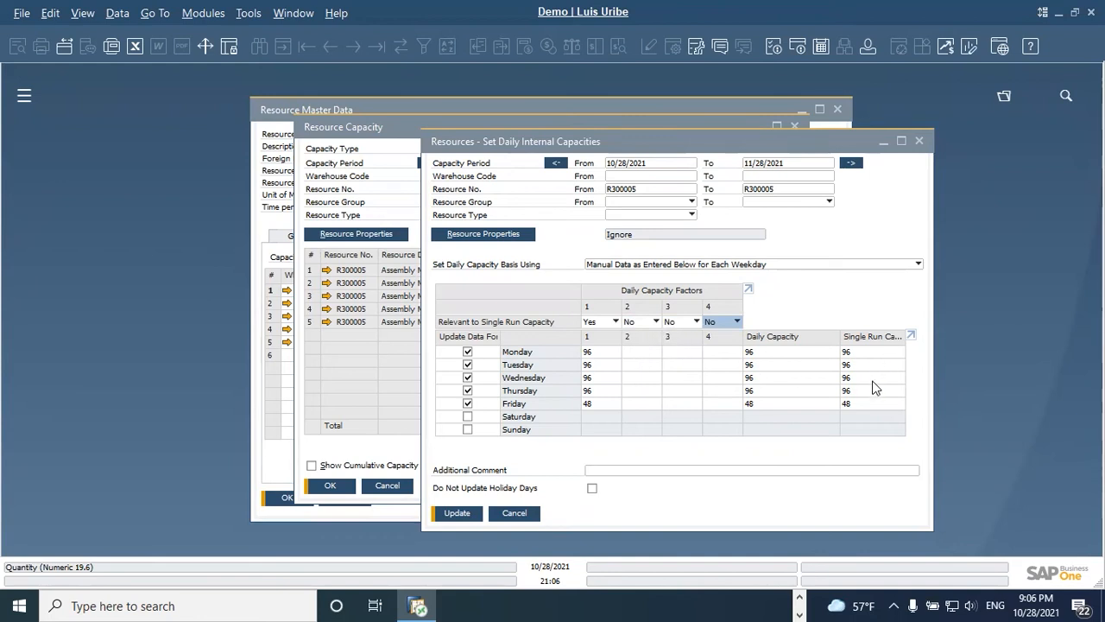
Step: Set Monday's daily capacity factor 2 to 2, update the internal capacities and close Set Daily Internal Capacities
left_click(641, 354)
type("2")
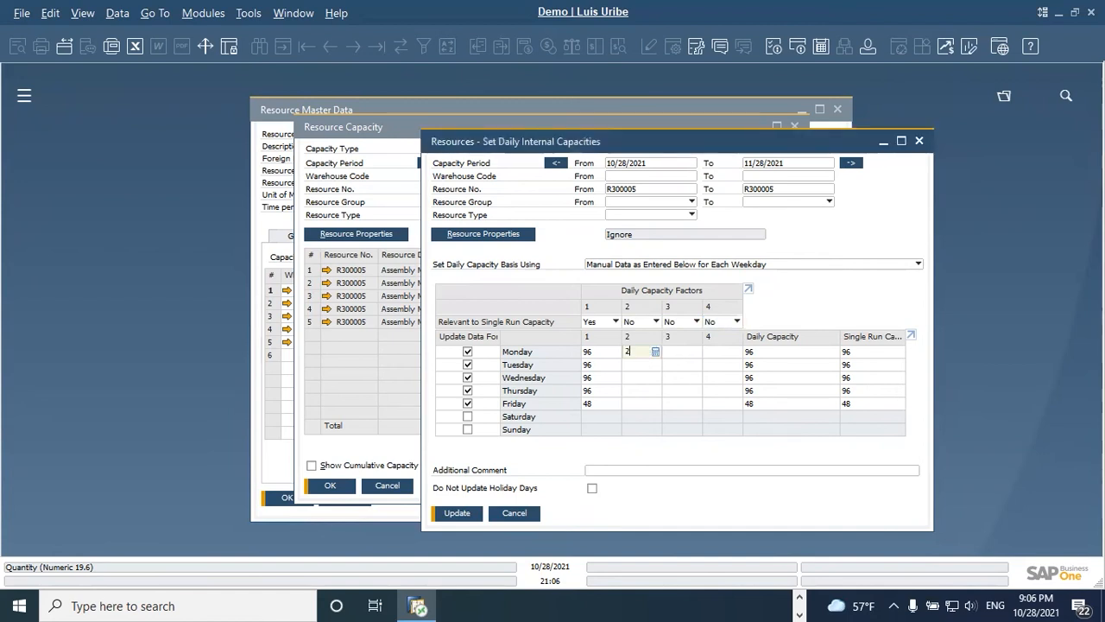
key("Tab")
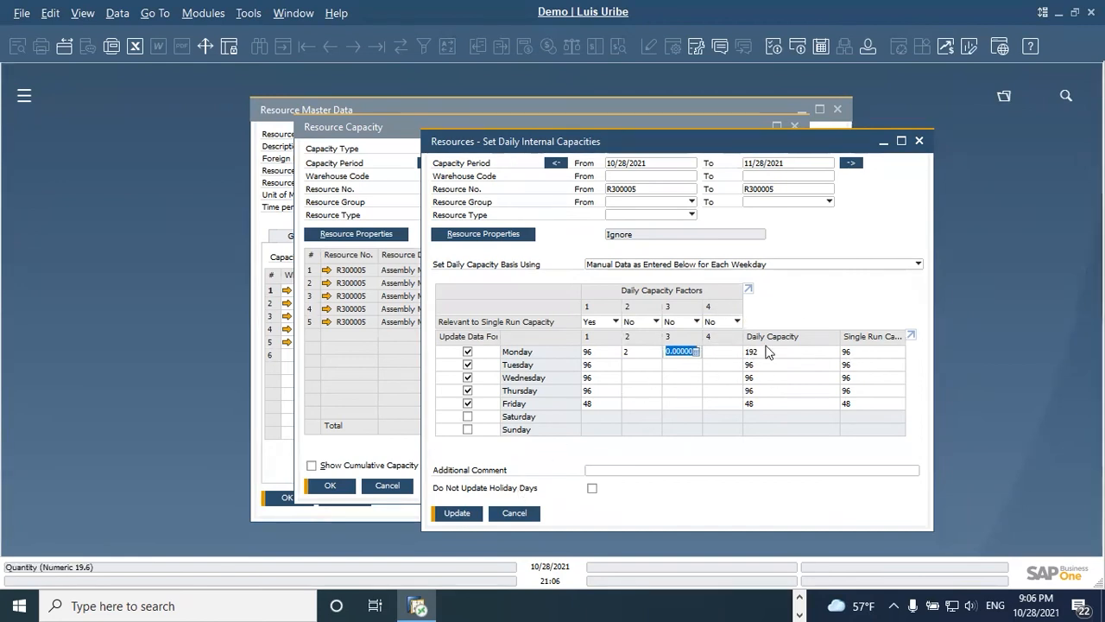
left_click(457, 513)
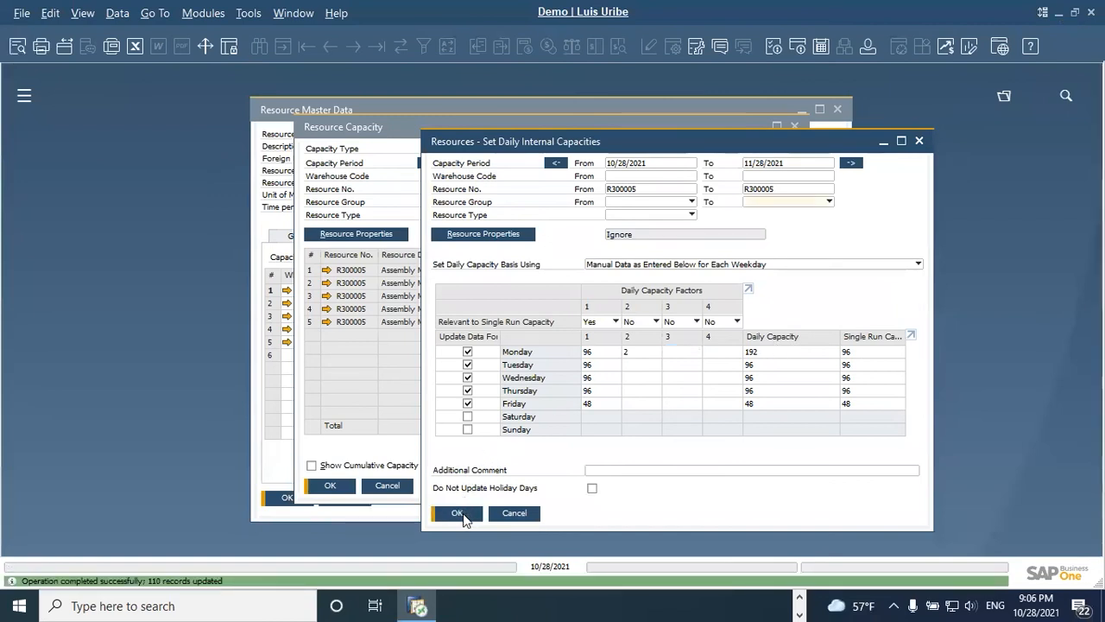
left_click(461, 513)
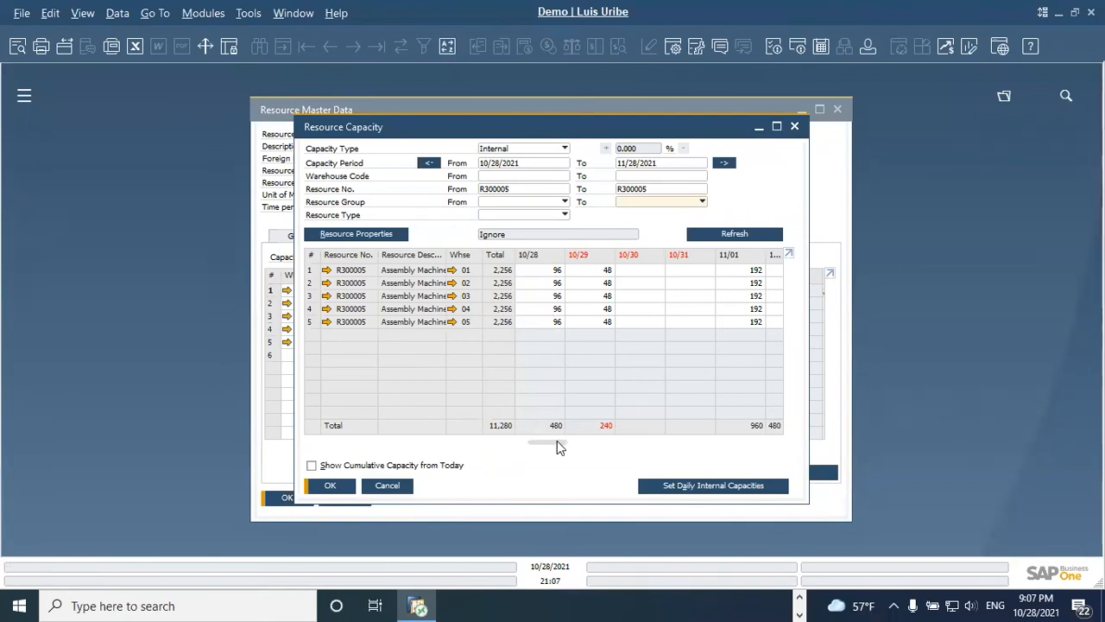
Step: Review the Assembly Machine's daily capacities across the capacity period and close Resource Capacity and the resource record
left_click_drag(555, 442, 718, 444)
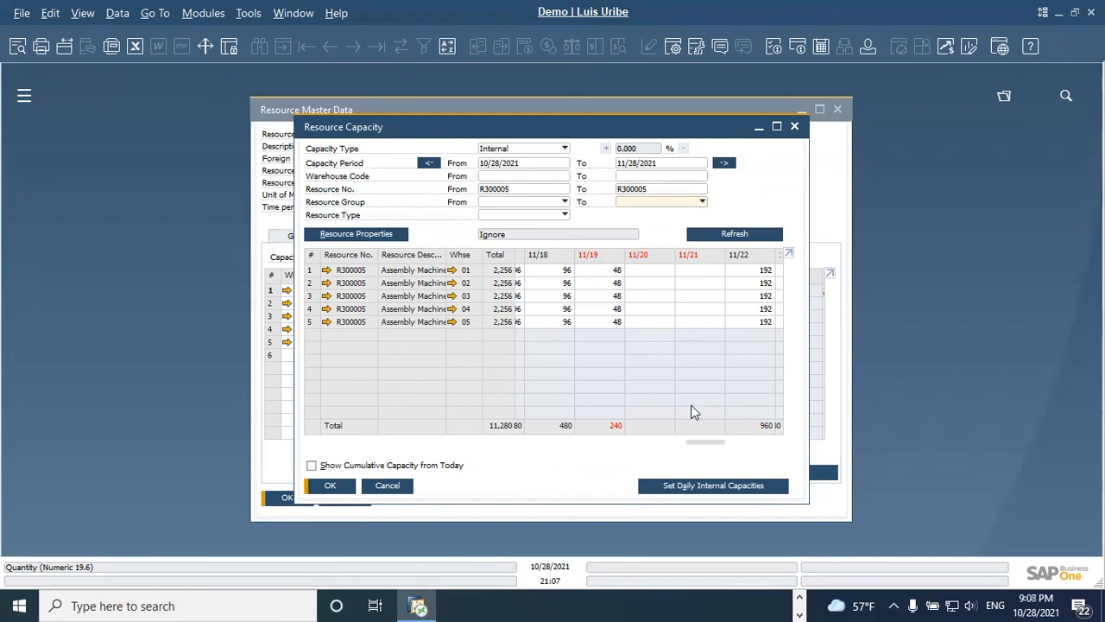
left_click_drag(714, 448, 635, 441)
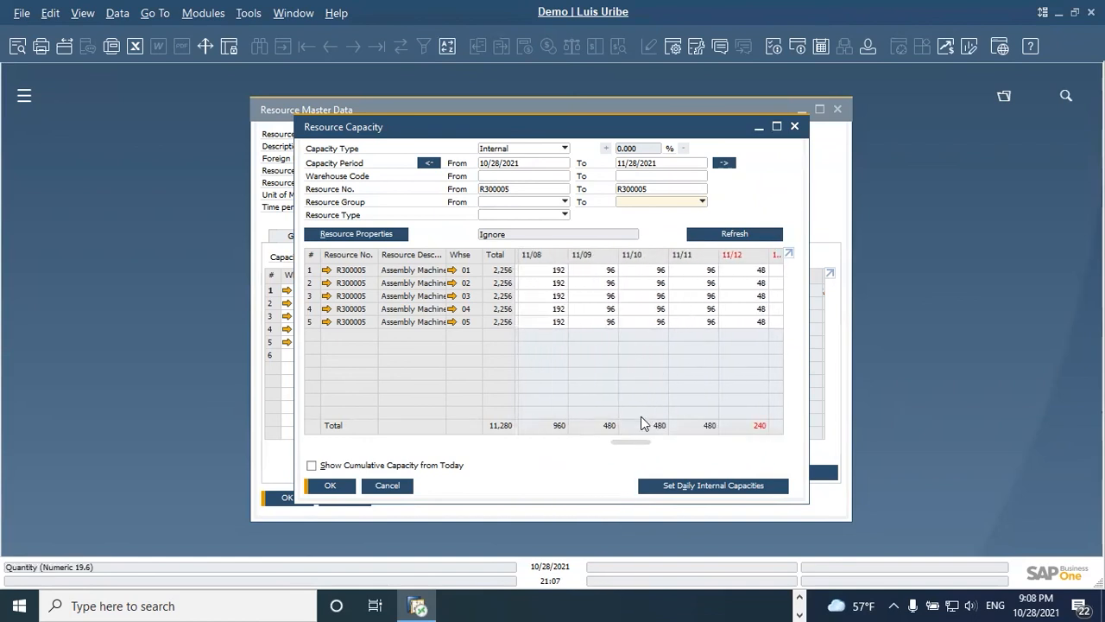
left_click_drag(633, 441, 576, 444)
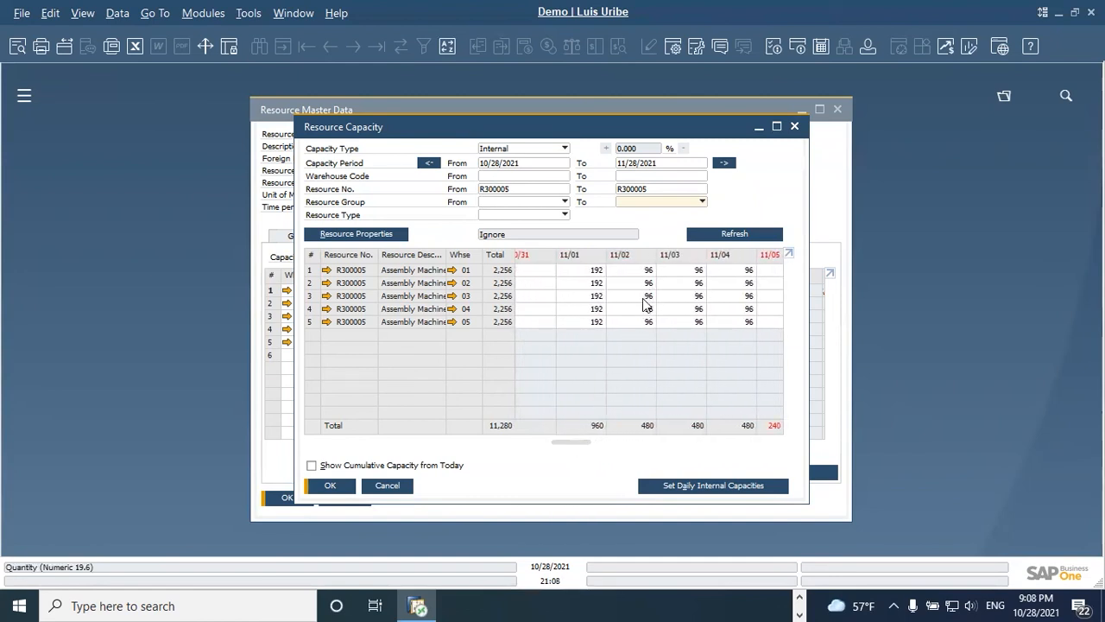
left_click_drag(578, 447, 539, 442)
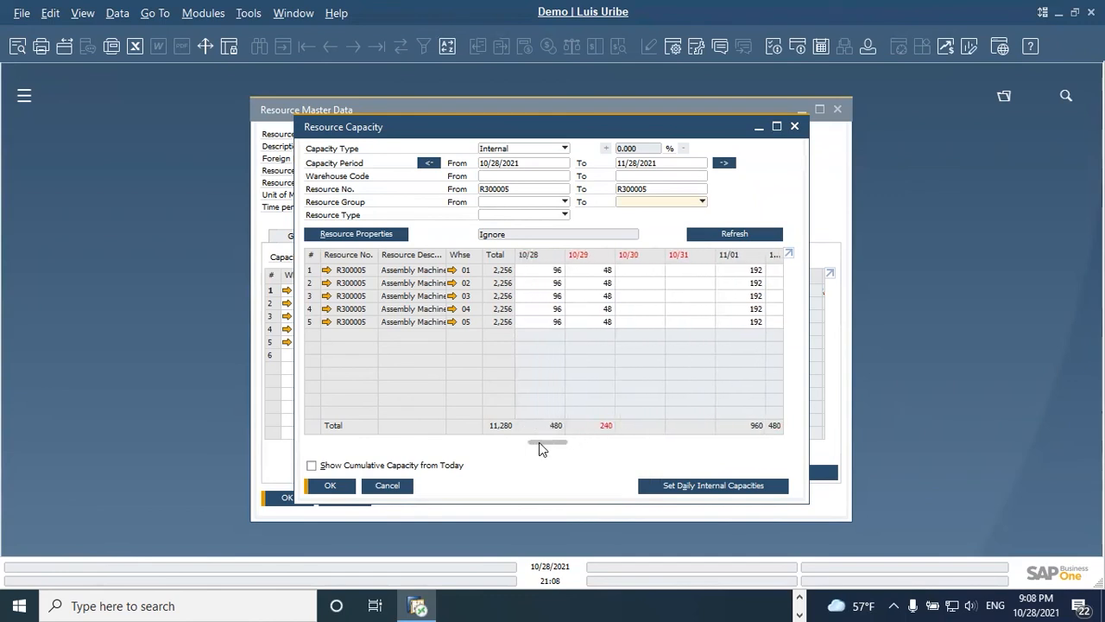
left_click(387, 486)
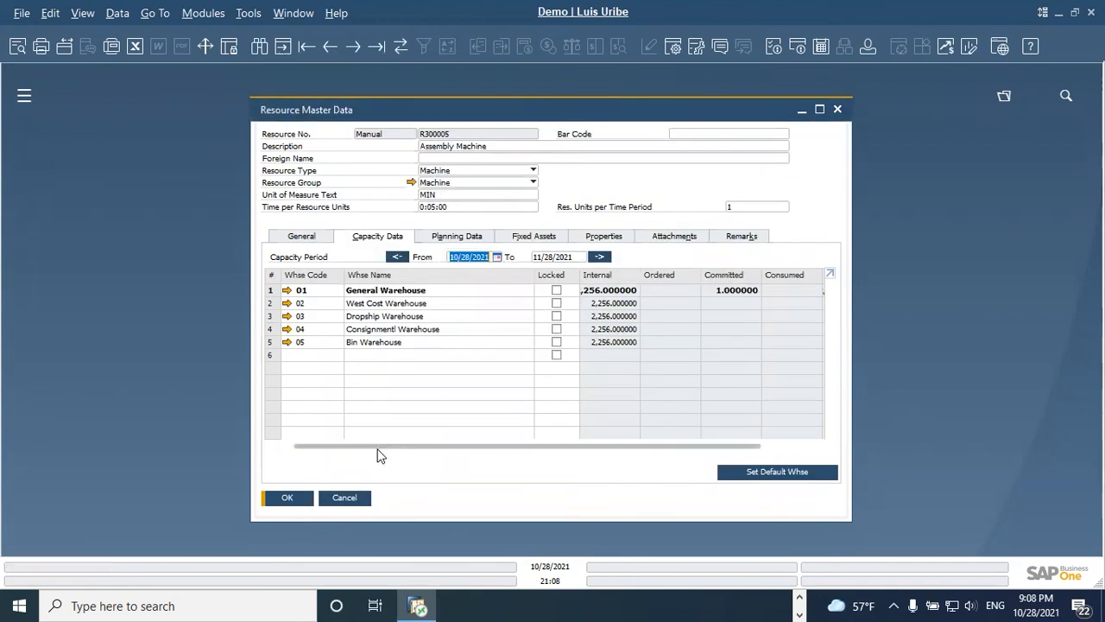
left_click(348, 497)
Step: Find resource R300007 in Resource Master Data and view the setup of its resource group
left_click(205, 12)
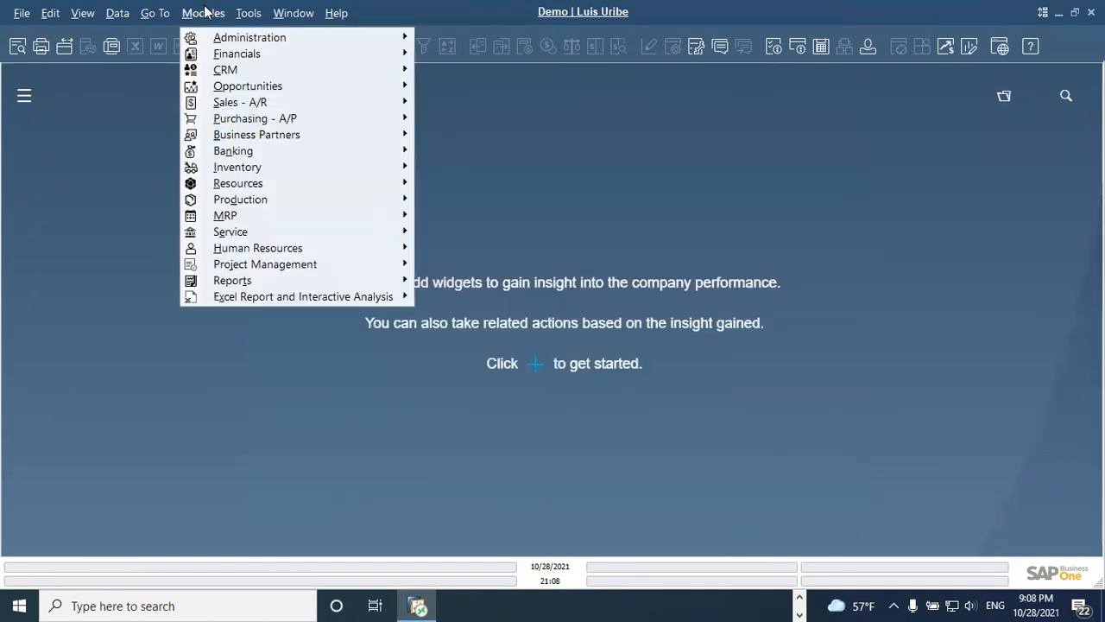
mouse_move(298, 184)
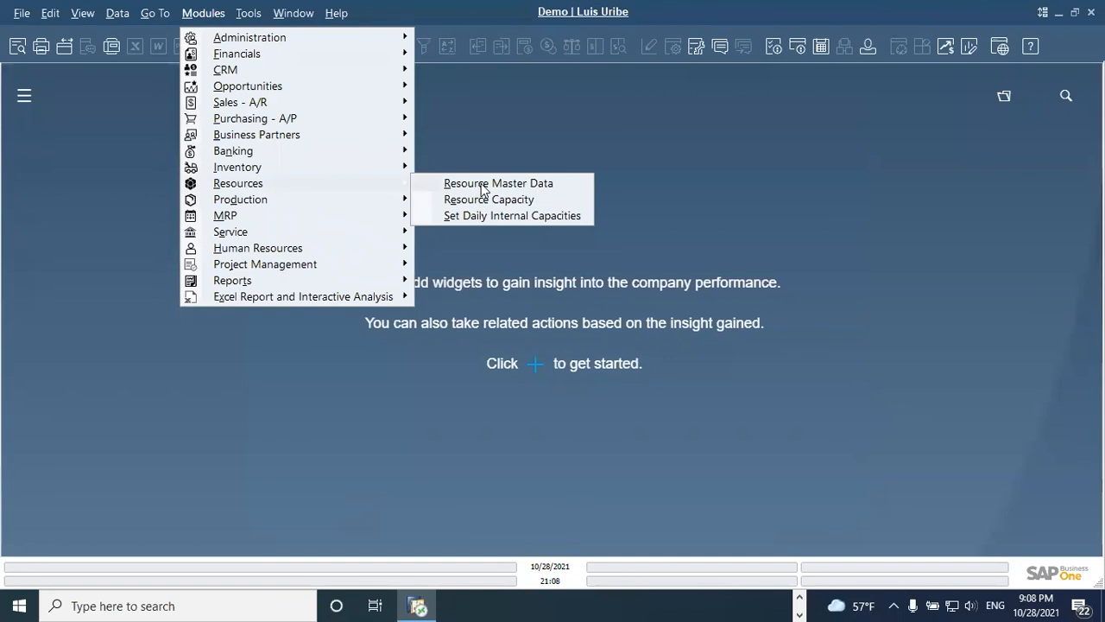
left_click(484, 186)
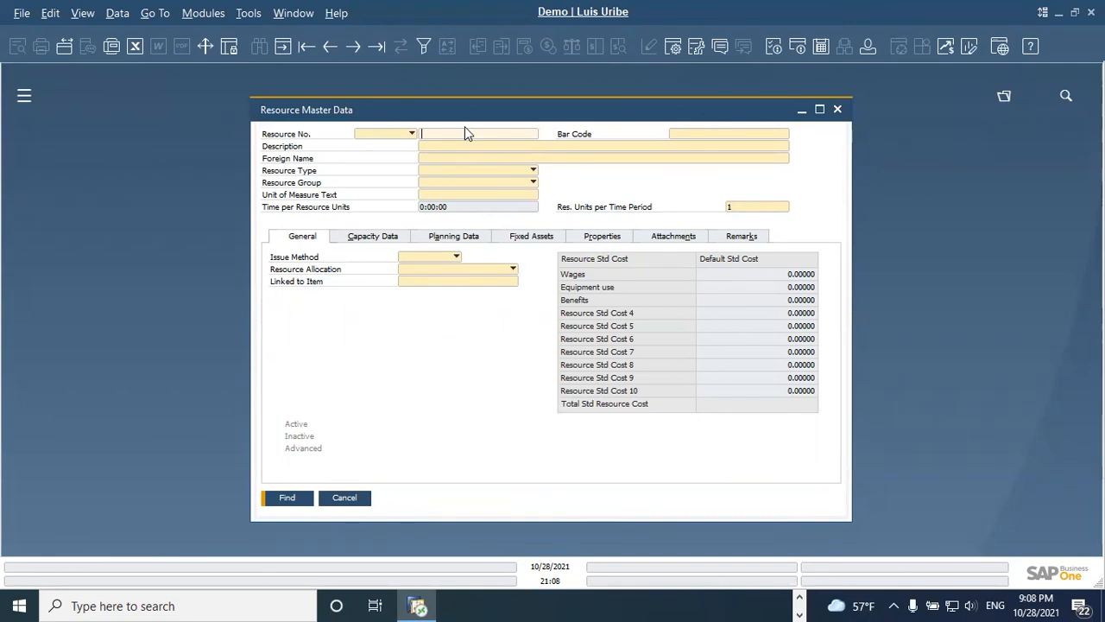
type("R000")
key("Return")
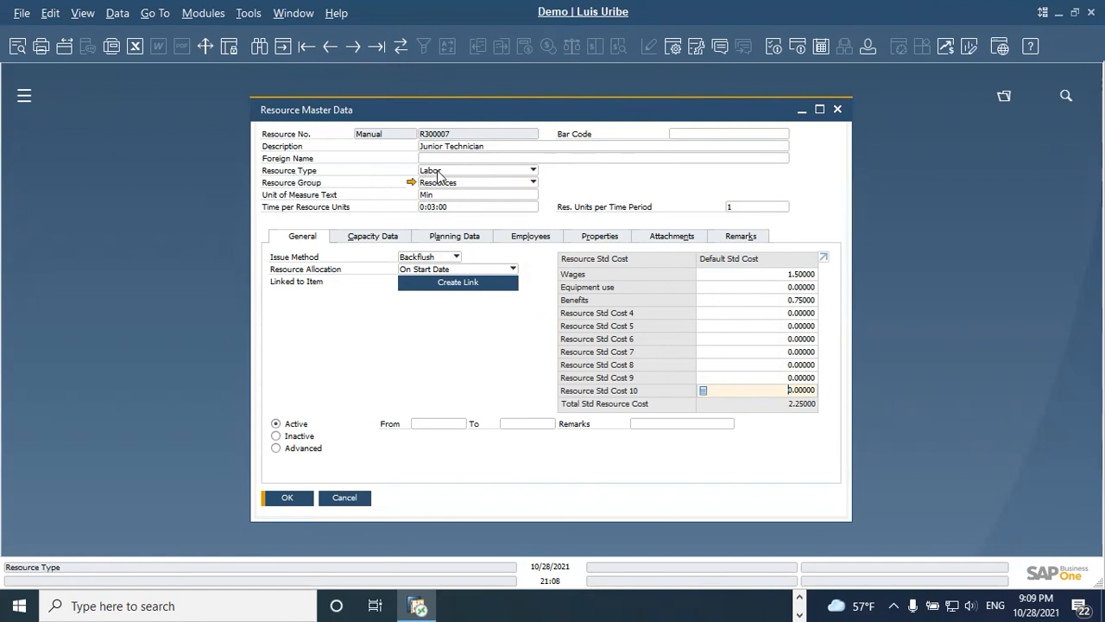
left_click(412, 183)
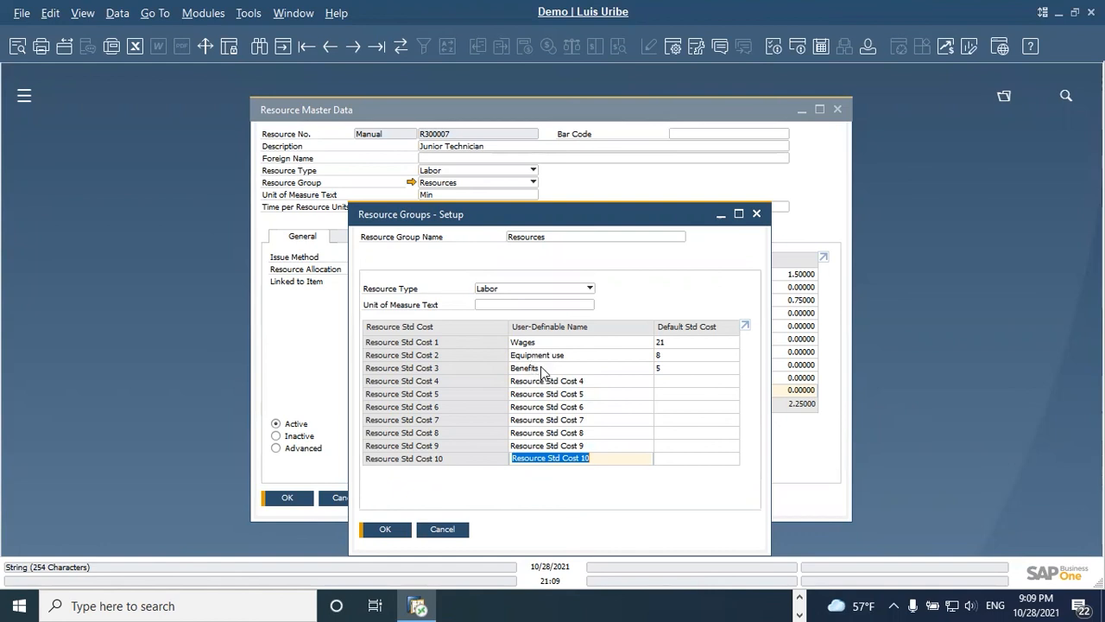
left_click(444, 530)
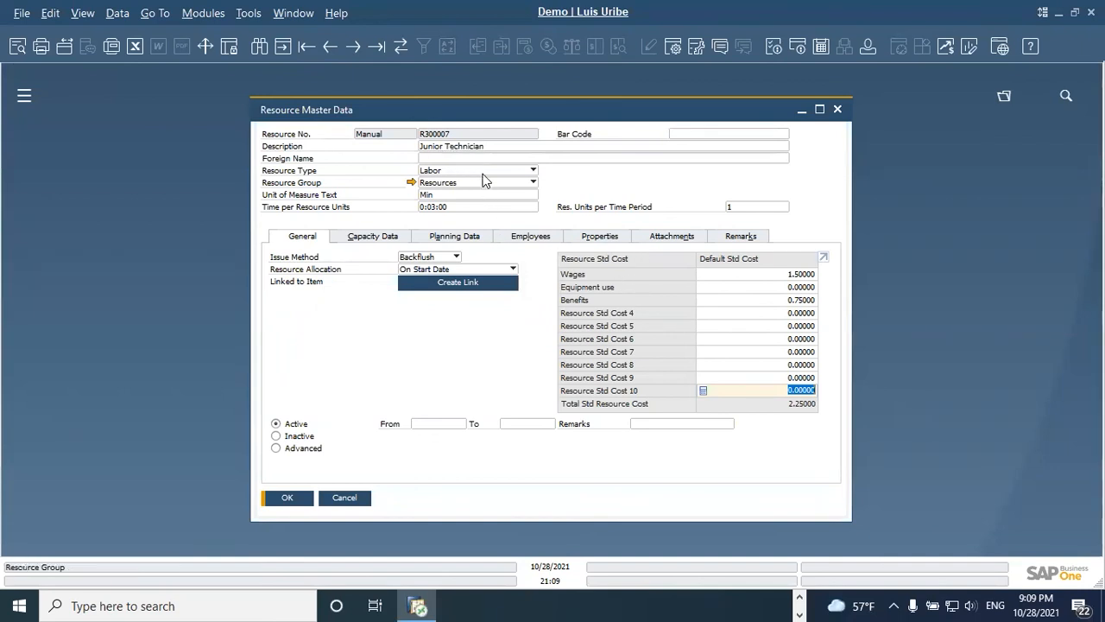
Step: Go to the previous resource record, R300006, and view its capacity data and general data
left_click(330, 50)
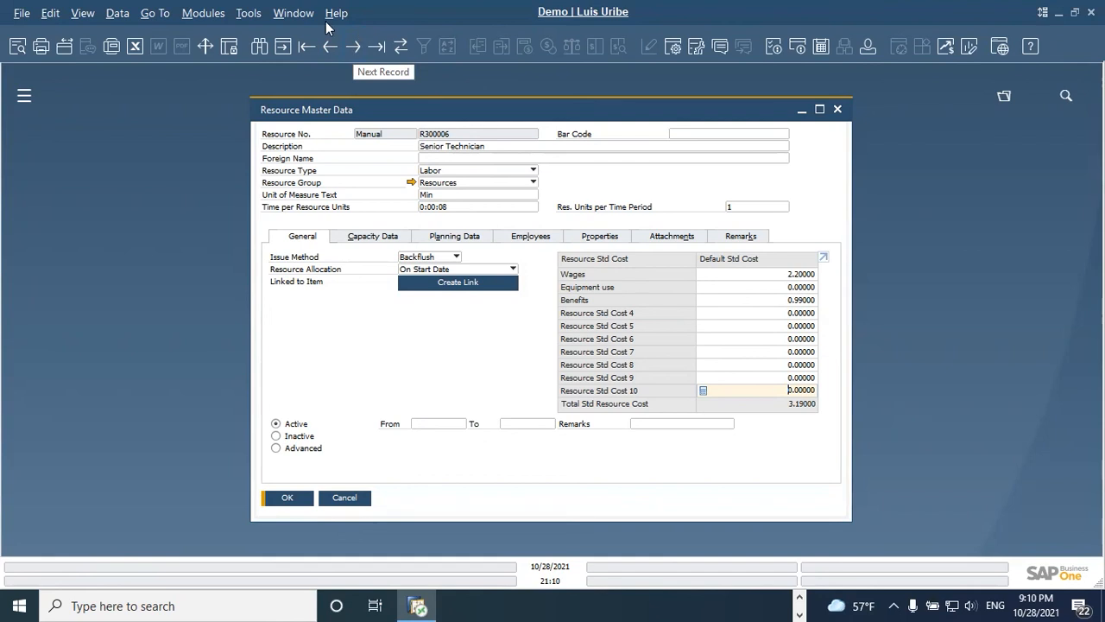
left_click(371, 240)
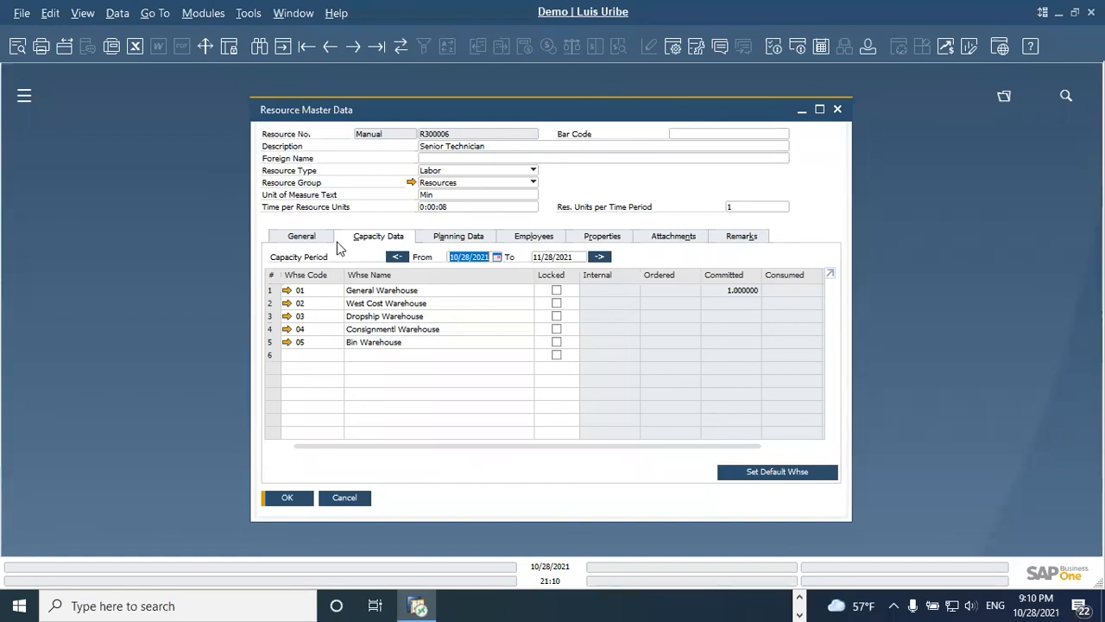
left_click(309, 240)
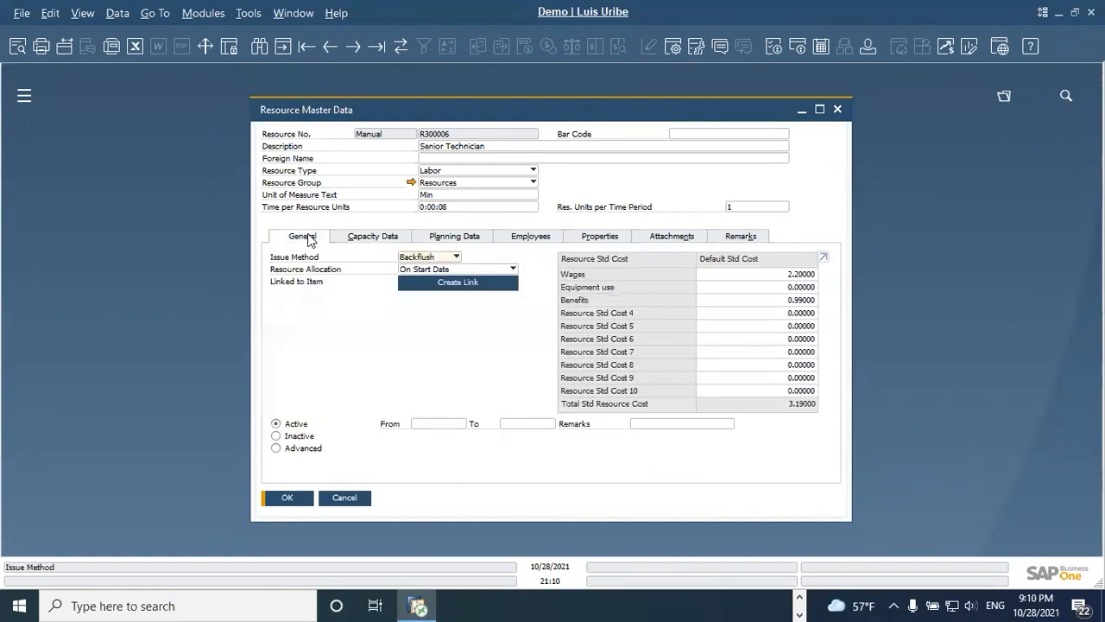